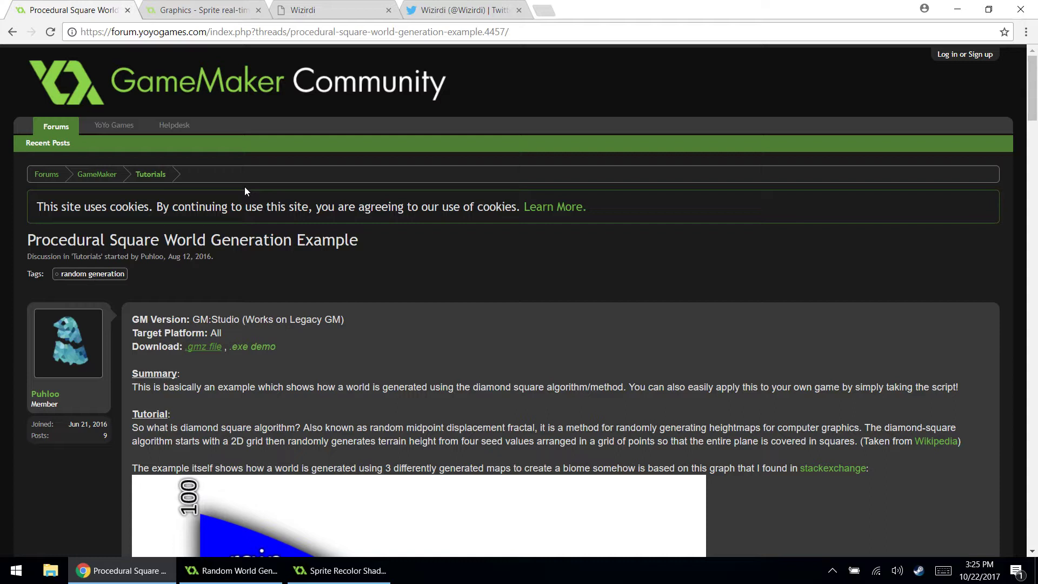
Read the Procedural Square World Generation Example post's introduction and examine its rainfall and temperature biome graph
scroll(261, 332, "down", 3)
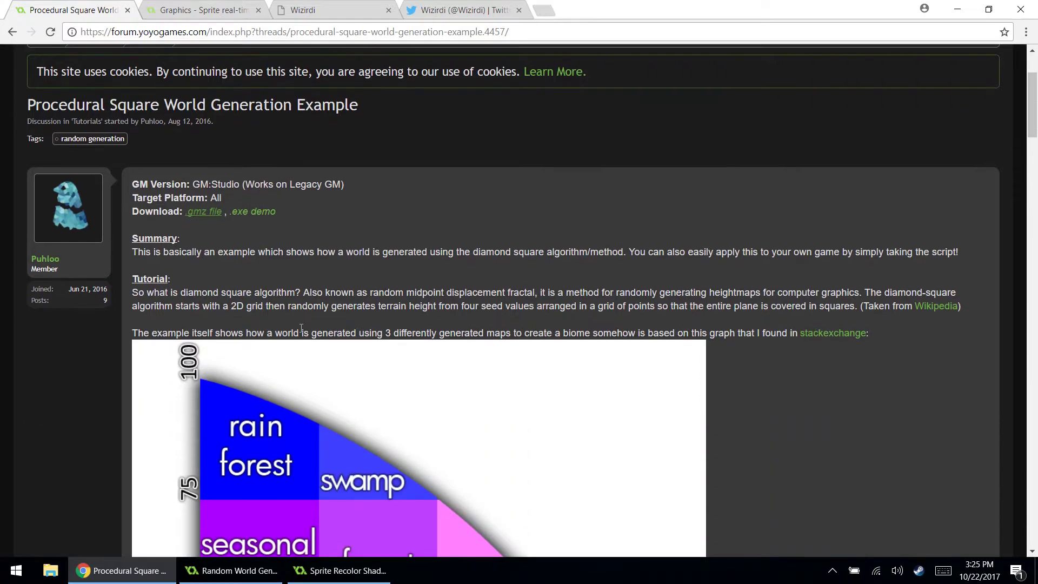
scroll(320, 302, "down", 2)
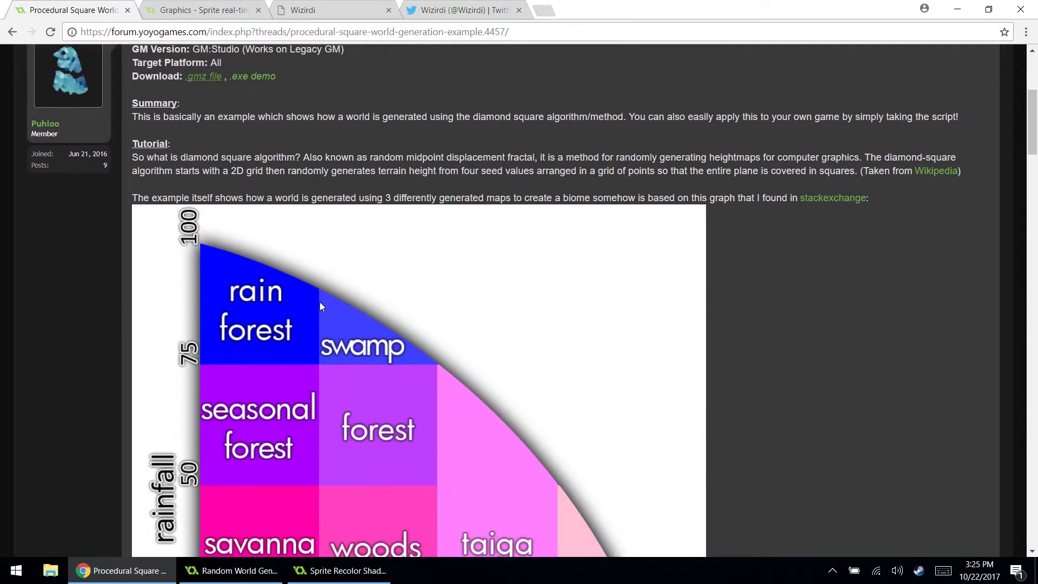
scroll(321, 307, "up", 1)
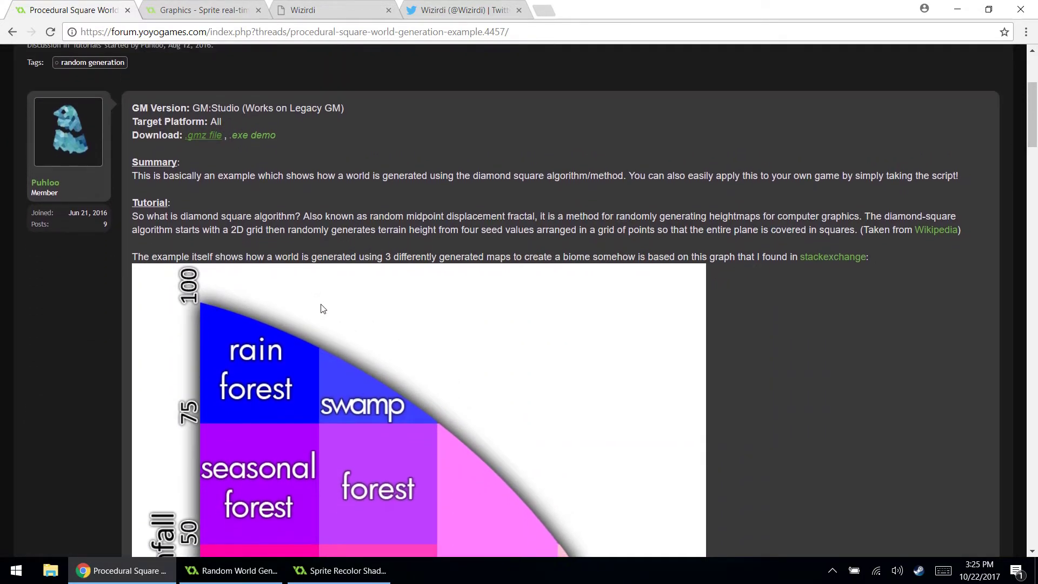
scroll(320, 303, "down", 4)
scroll(320, 304, "up", 4)
scroll(175, 141, "down", 4)
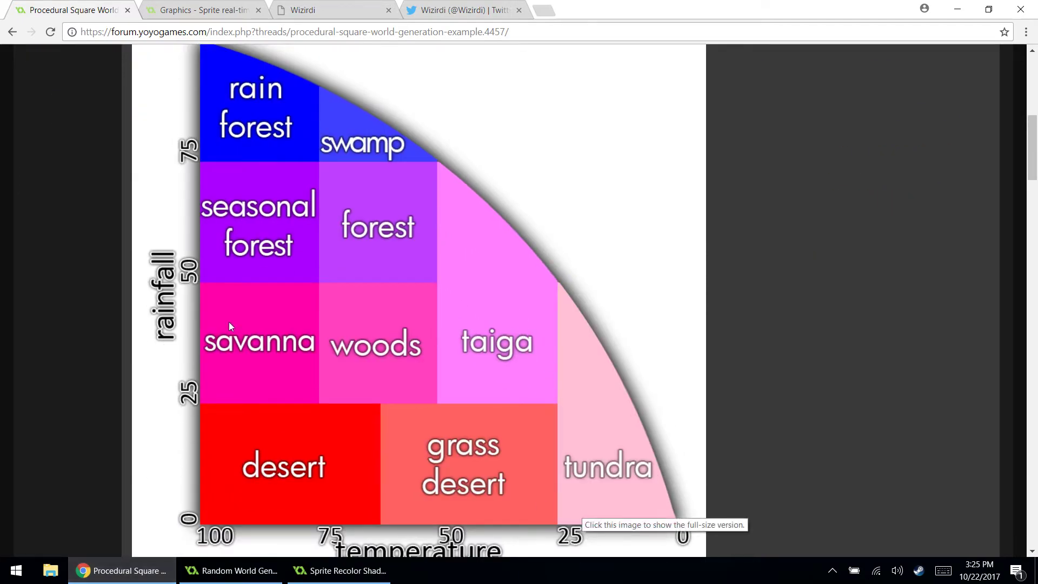
scroll(228, 322, "up", 5)
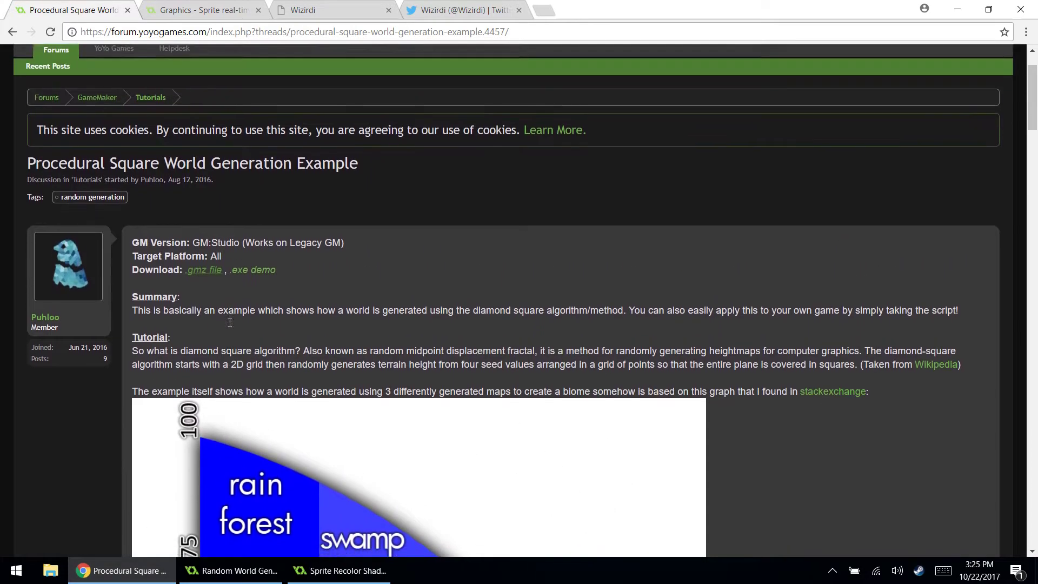
scroll(228, 322, "down", 3)
scroll(229, 322, "down", 3)
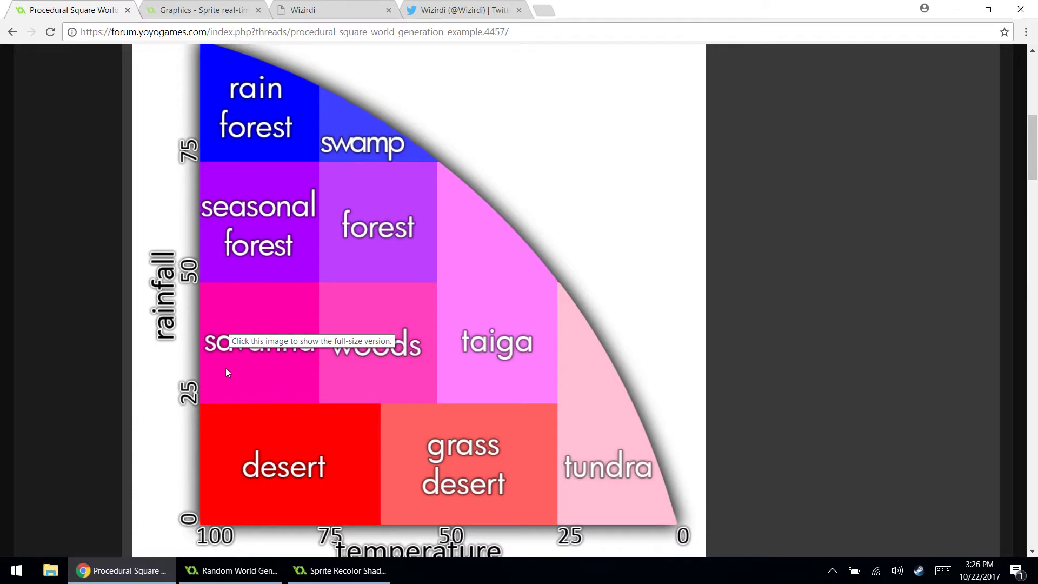
scroll(225, 368, "up", 7)
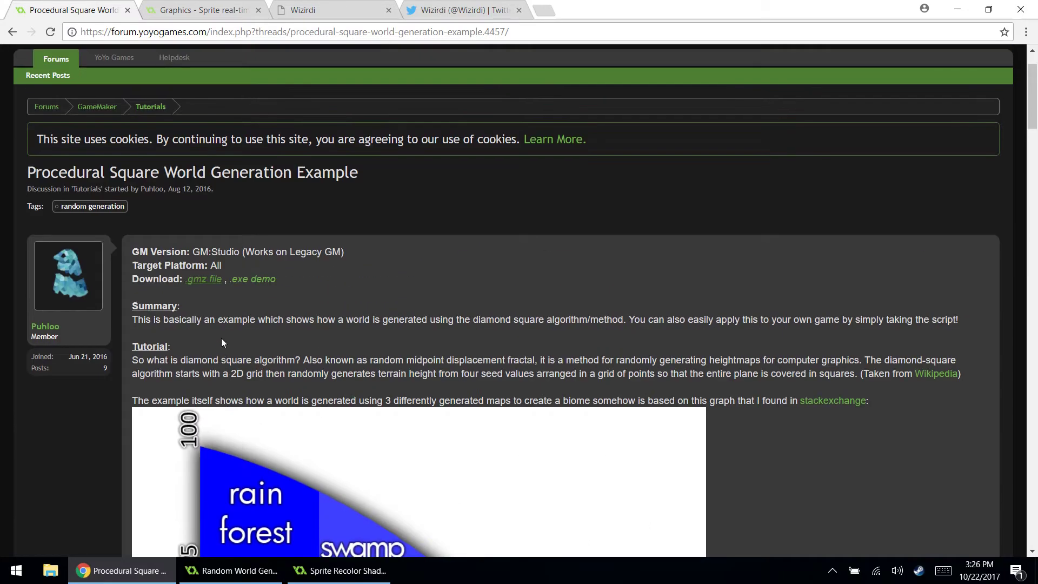
scroll(180, 241, "down", 6)
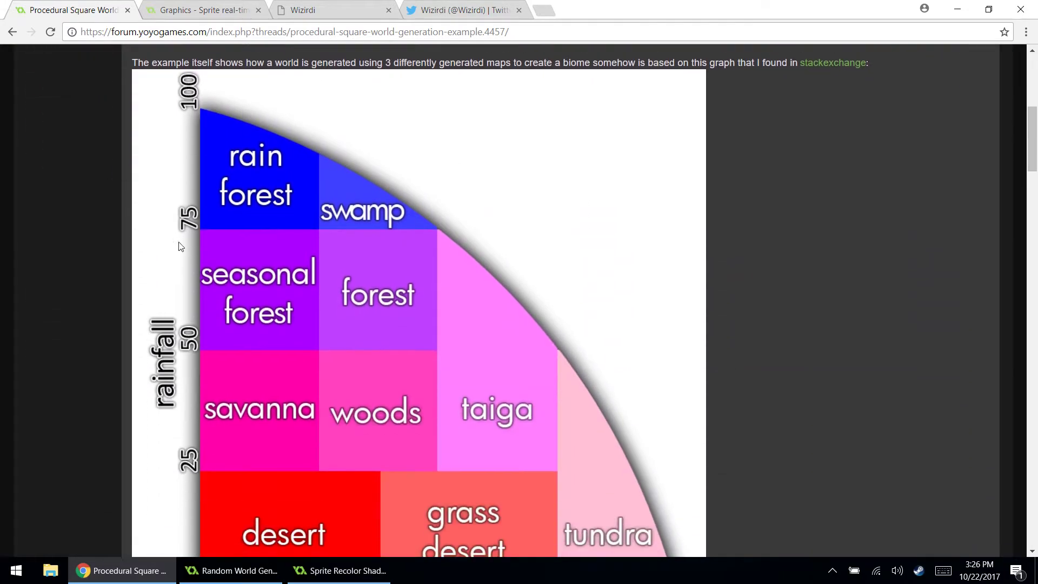
Examine the 640 x 640 biome map and its humidity, temperature and elevation explanation, and return to the post's download links
scroll(179, 243, "down", 10)
scroll(178, 241, "up", 3)
scroll(184, 240, "down", 1)
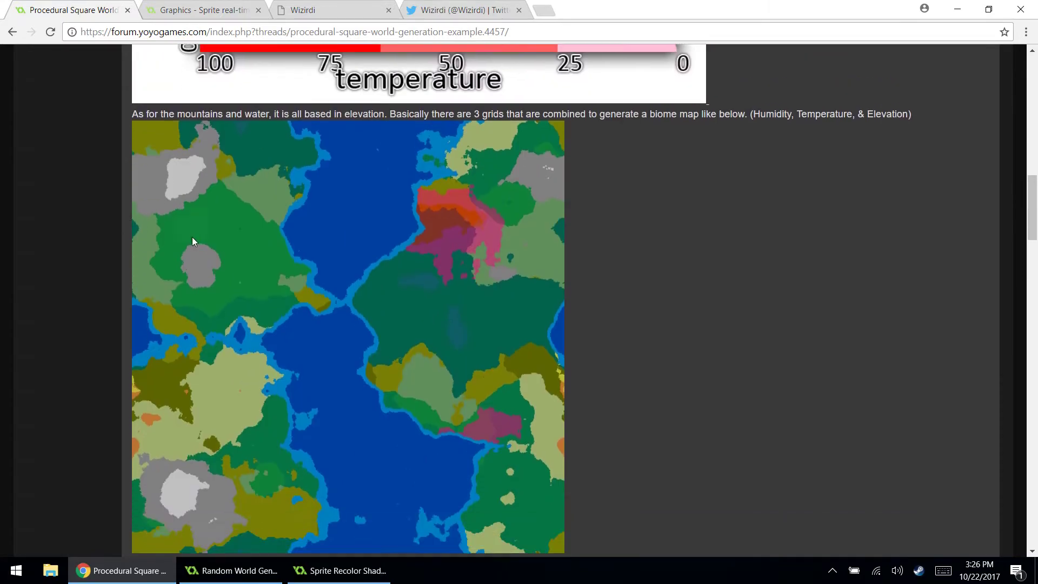
scroll(371, 256, "down", 1)
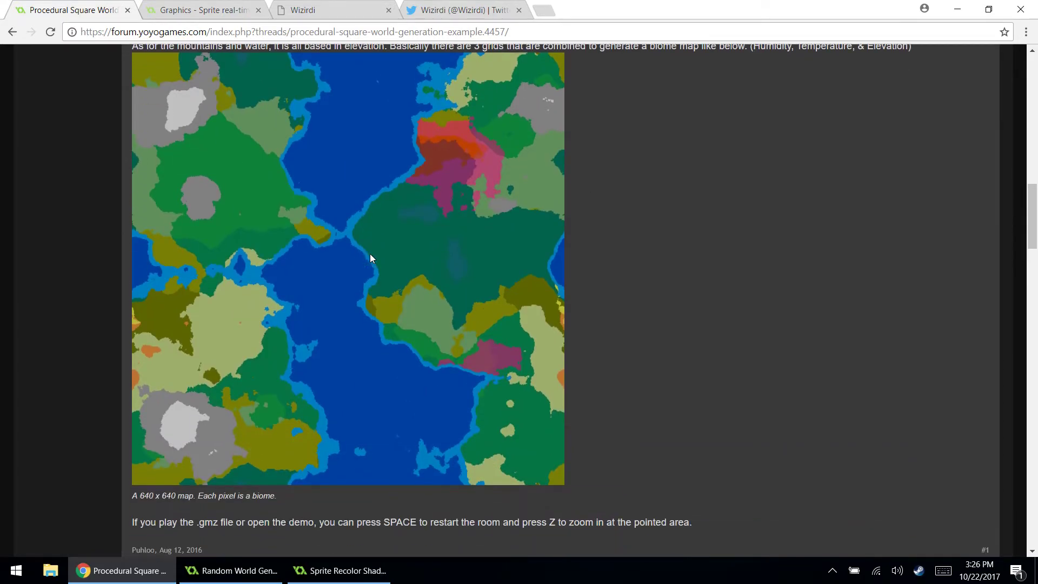
scroll(371, 258, "up", 1)
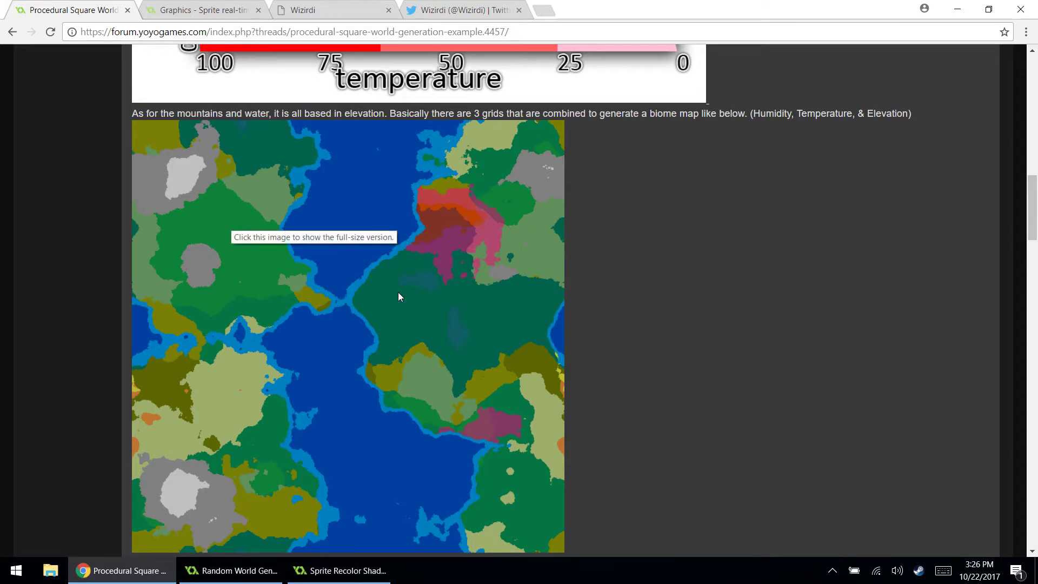
scroll(431, 260, "down", 1)
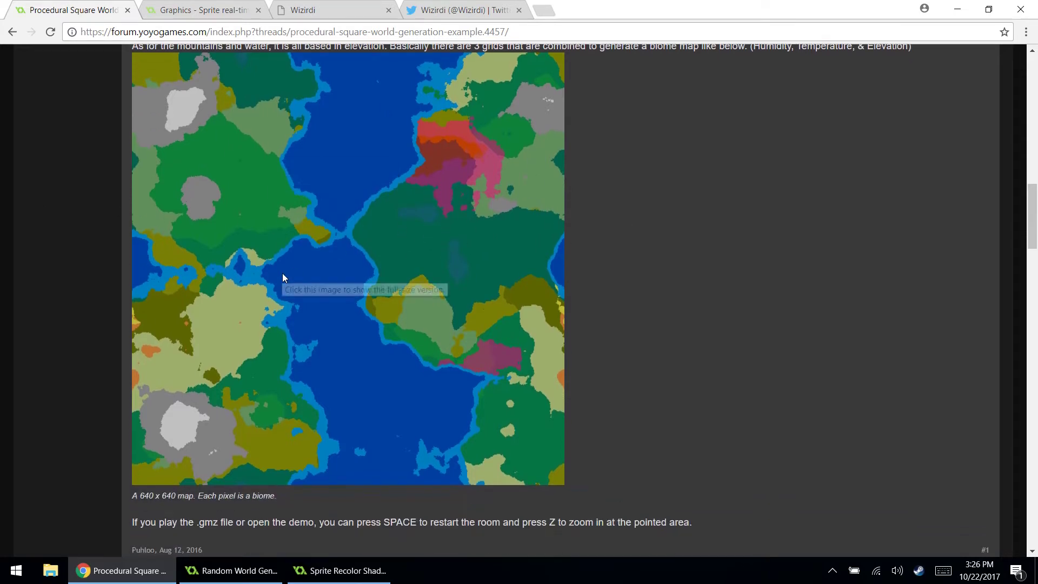
scroll(283, 274, "down", 2)
scroll(225, 290, "up", 2)
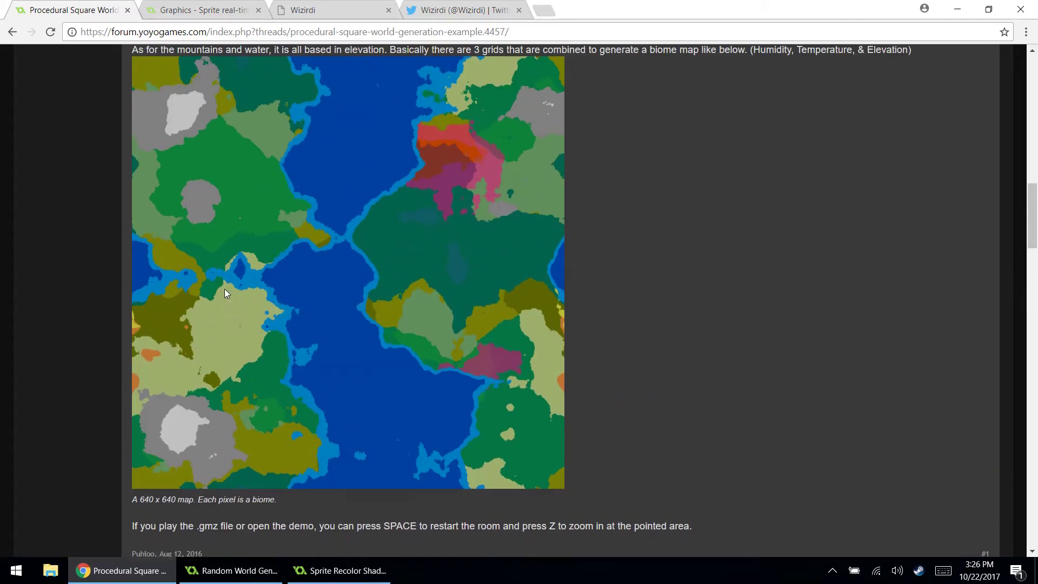
scroll(225, 289, "up", 15)
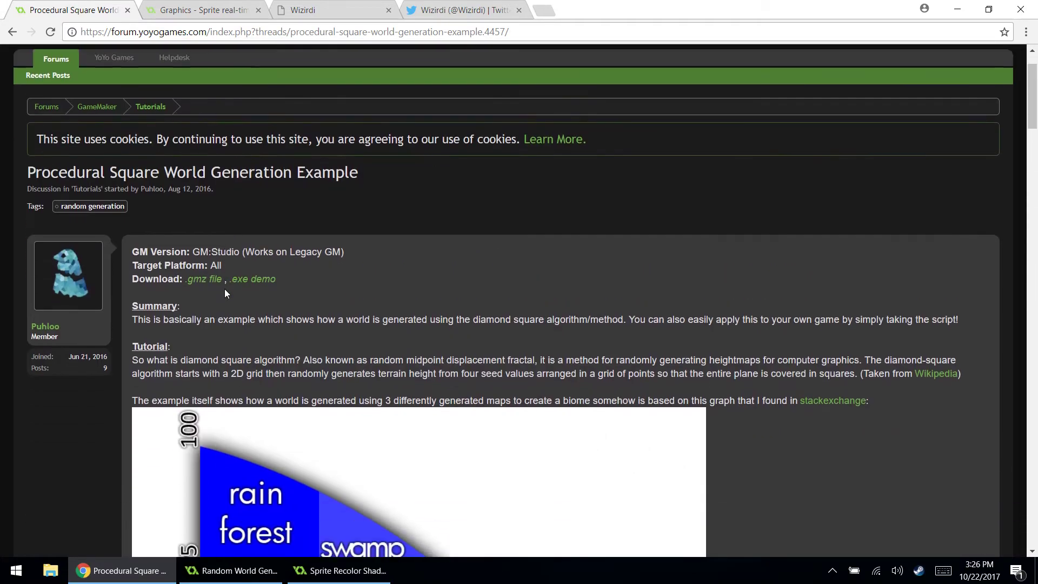
scroll(225, 293, "up", 1)
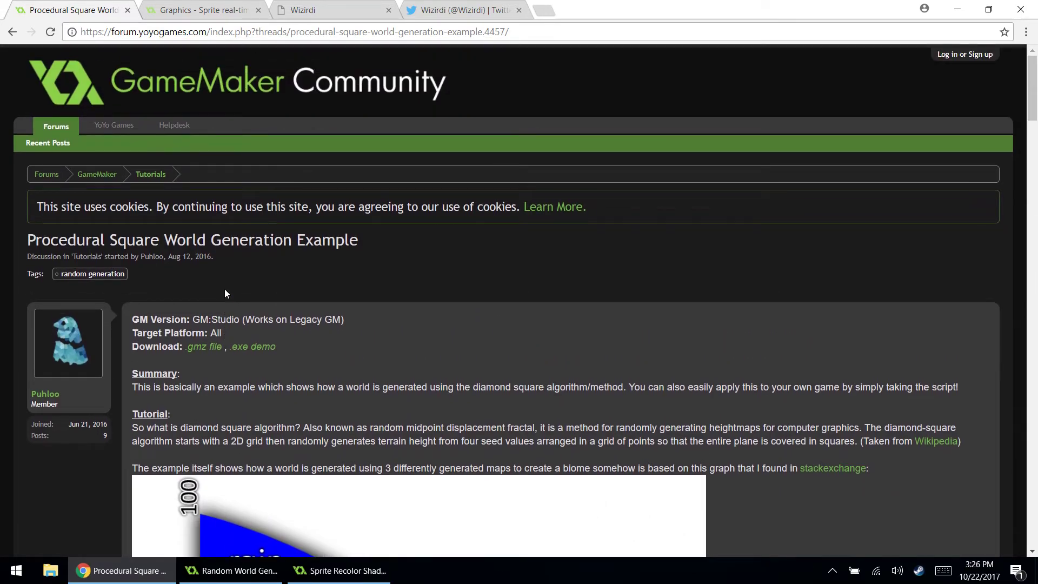
scroll(223, 291, "down", 1)
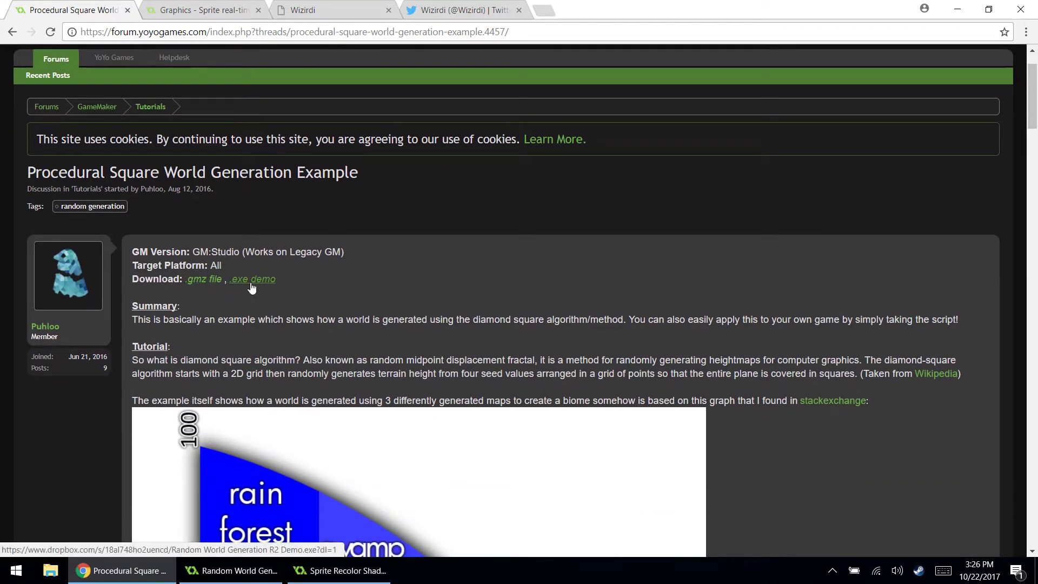
Switch to the Random World Generation R2 project in GameMaker, run it with world size 640, view the generated map and close the game
key("alt+Tab")
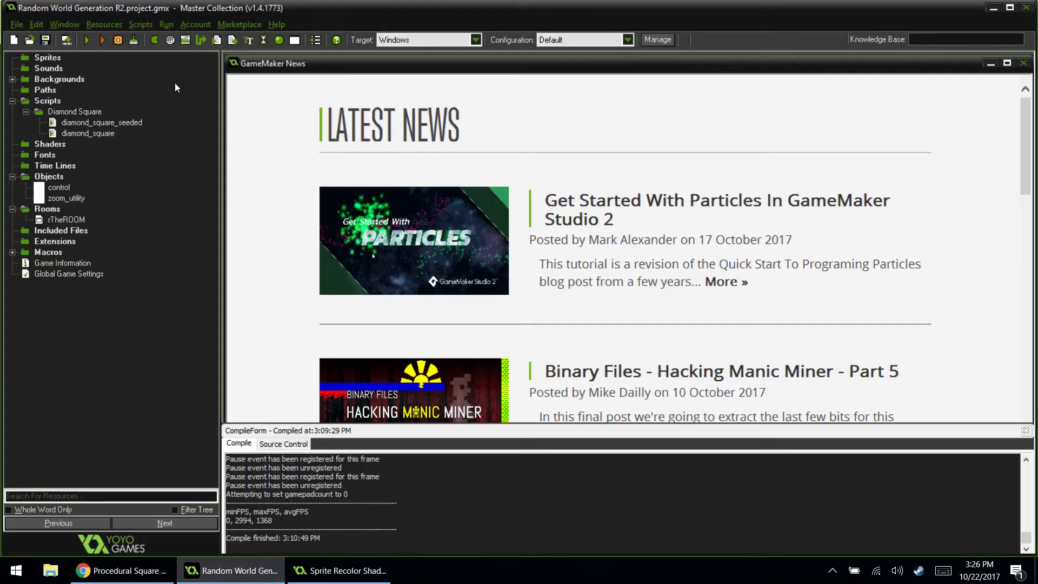
left_click(89, 40)
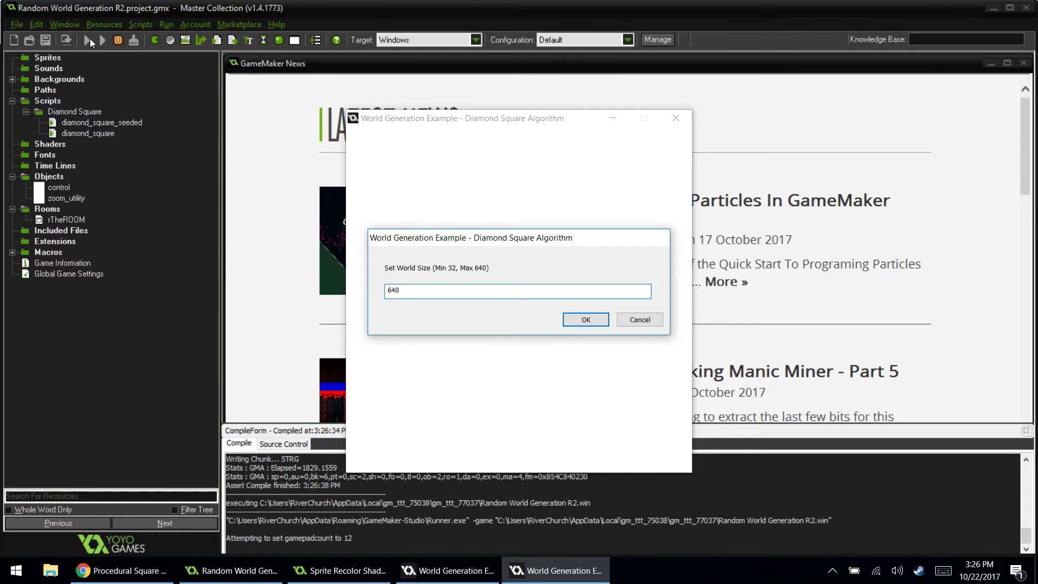
left_click_drag(487, 297, 379, 302)
left_click(427, 287)
left_click(601, 317)
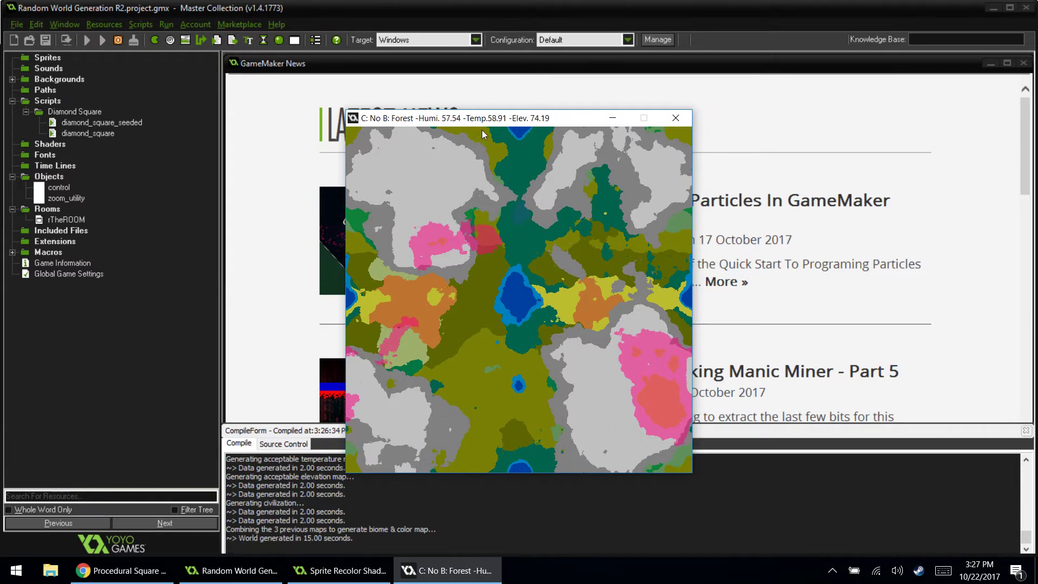
left_click_drag(486, 125, 521, 117)
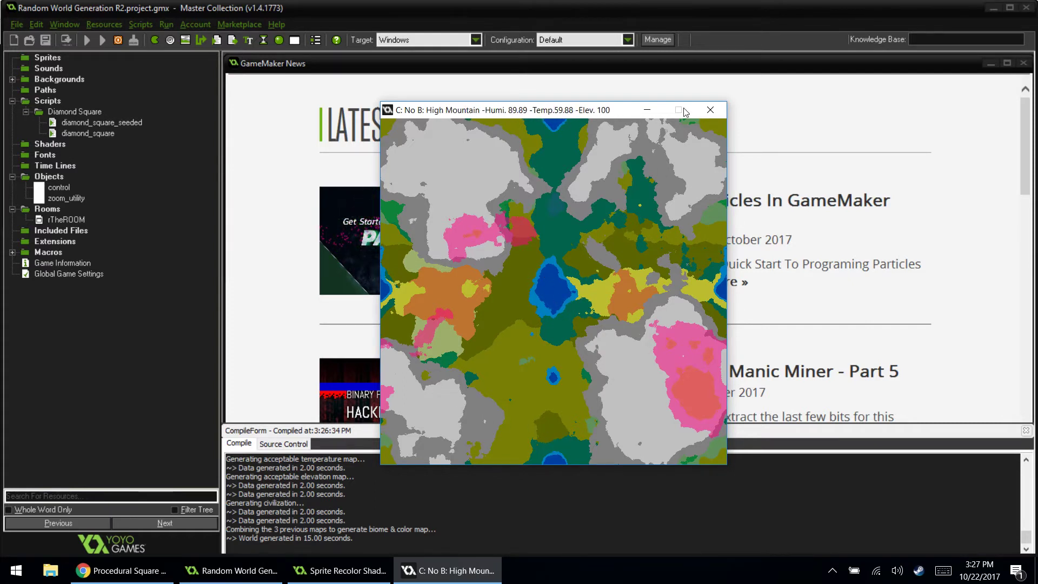
left_click(710, 110)
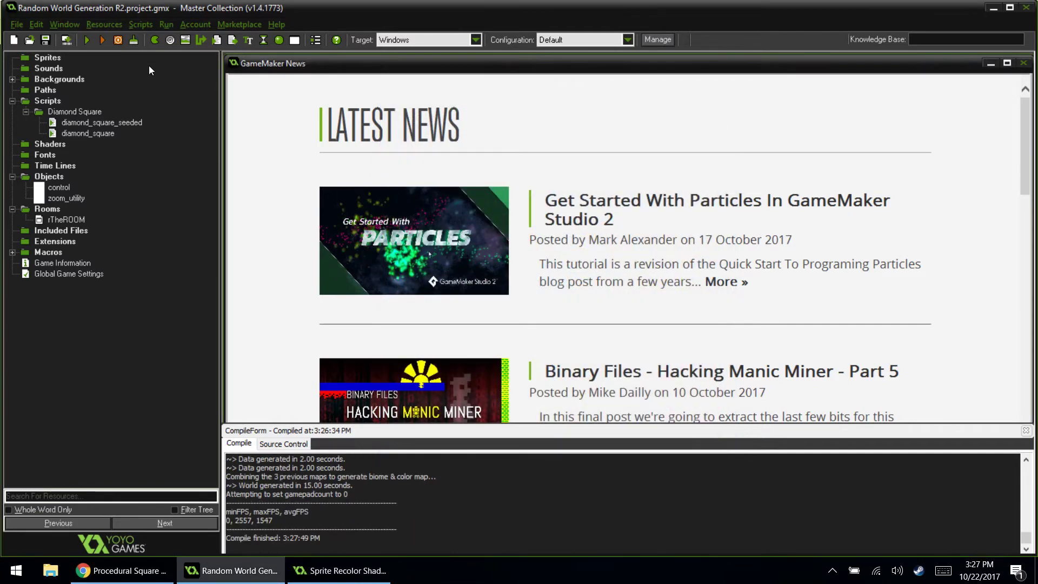
Start the world generation project again and view the random map generation tweet on the Twitter page in Chrome
left_click(88, 44)
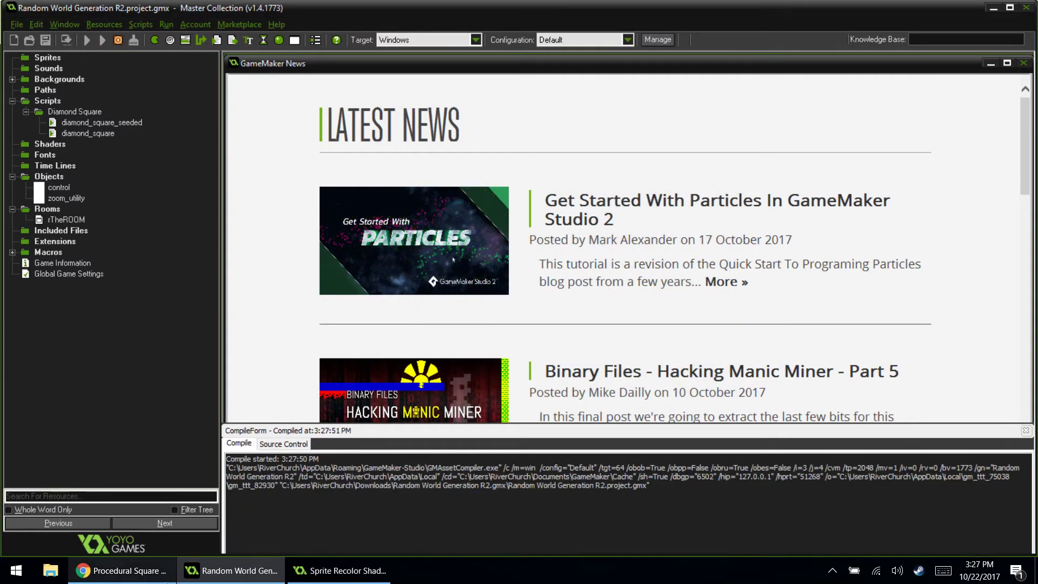
left_click(117, 570)
left_click(462, 10)
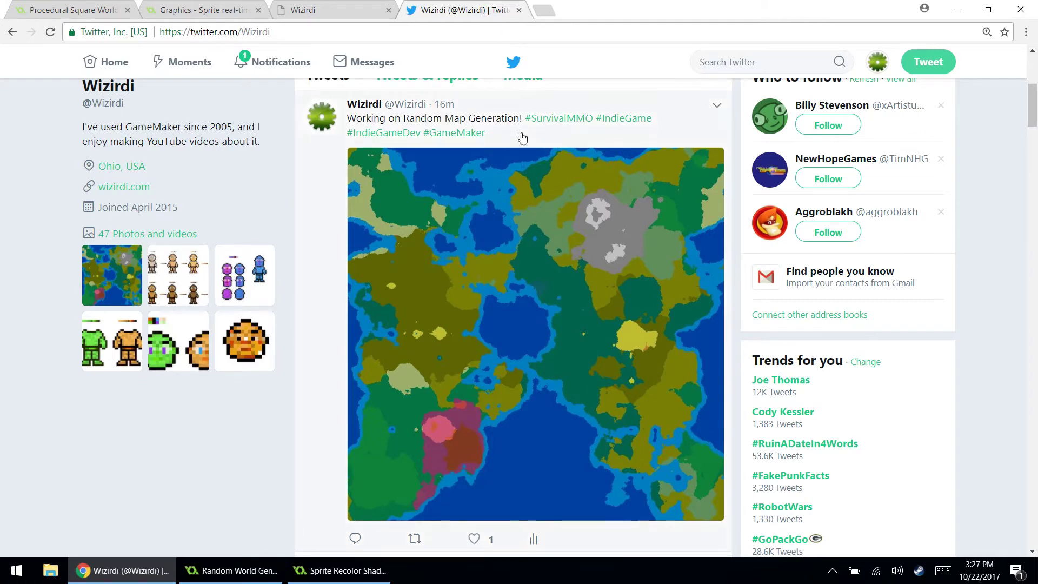
scroll(559, 248, "down", 2)
scroll(559, 248, "up", 2)
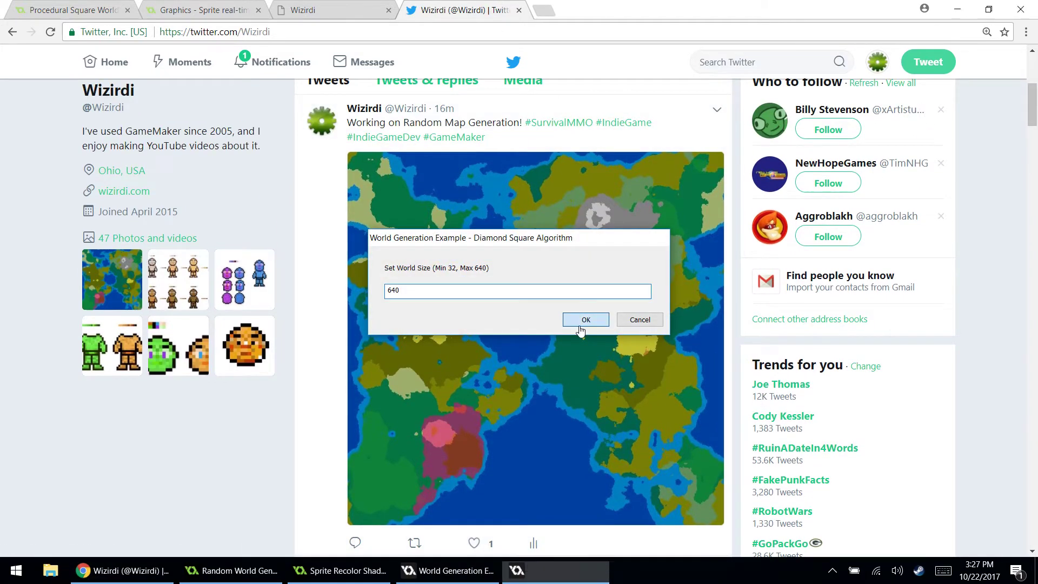
Generate a second world of size 640, looking over the tweeted map while waiting, and close the game
left_click(585, 319)
scroll(563, 215, "down", 1)
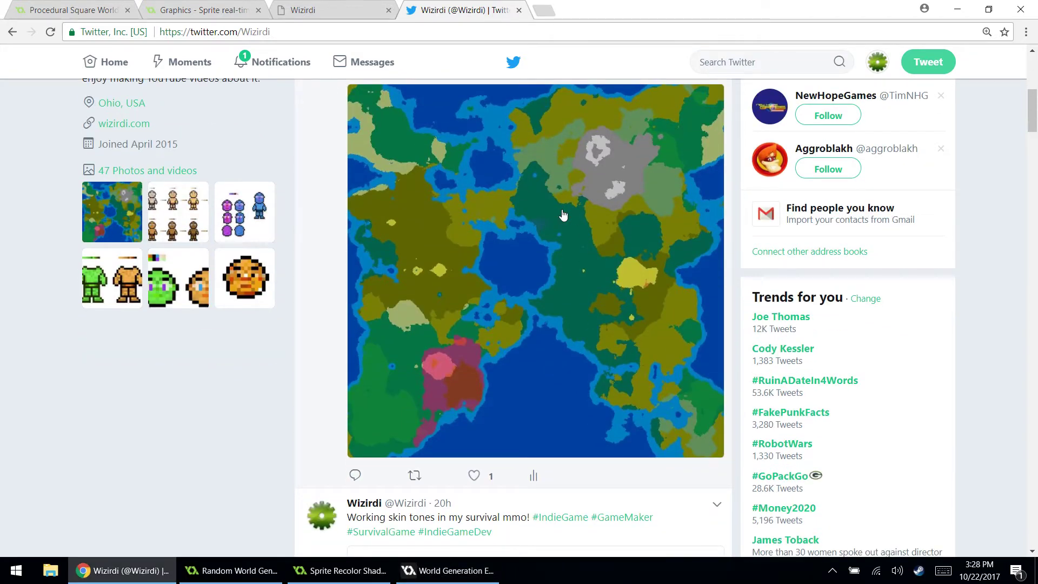
scroll(563, 215, "up", 1)
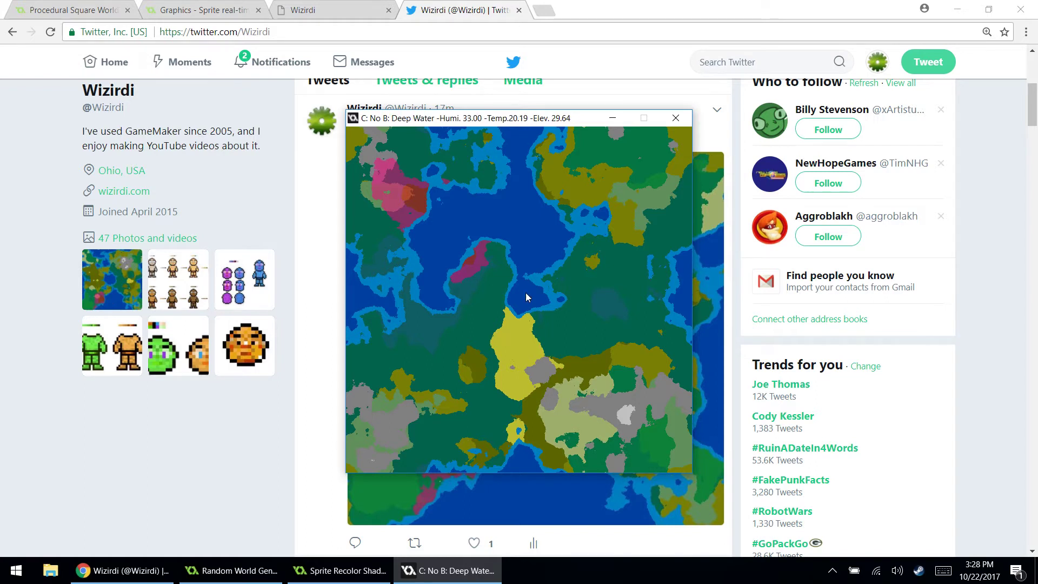
left_click(674, 119)
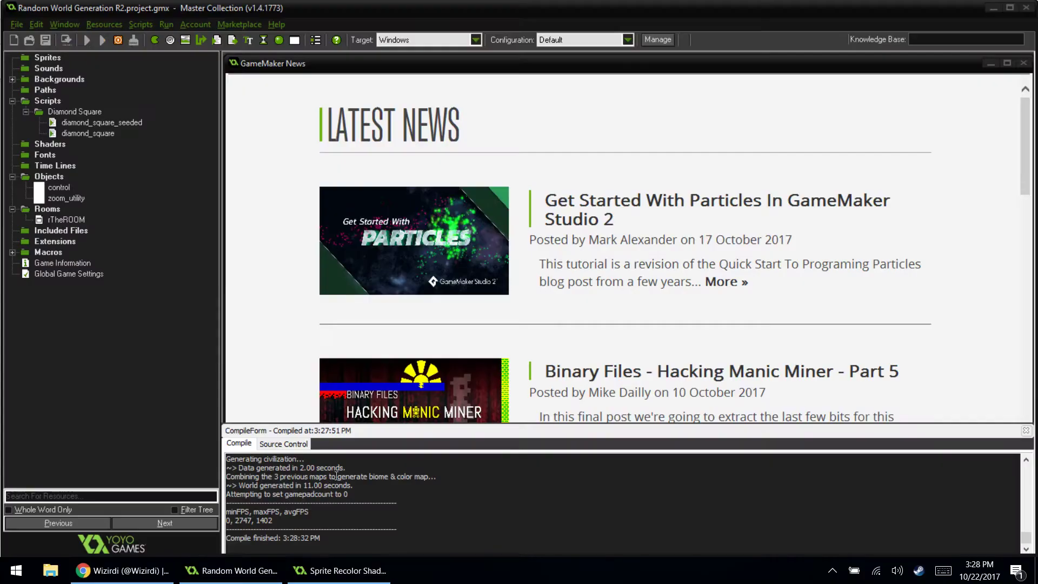
Open the diamond_square_seeded script, look over its code and close the script editor
double_click(87, 122)
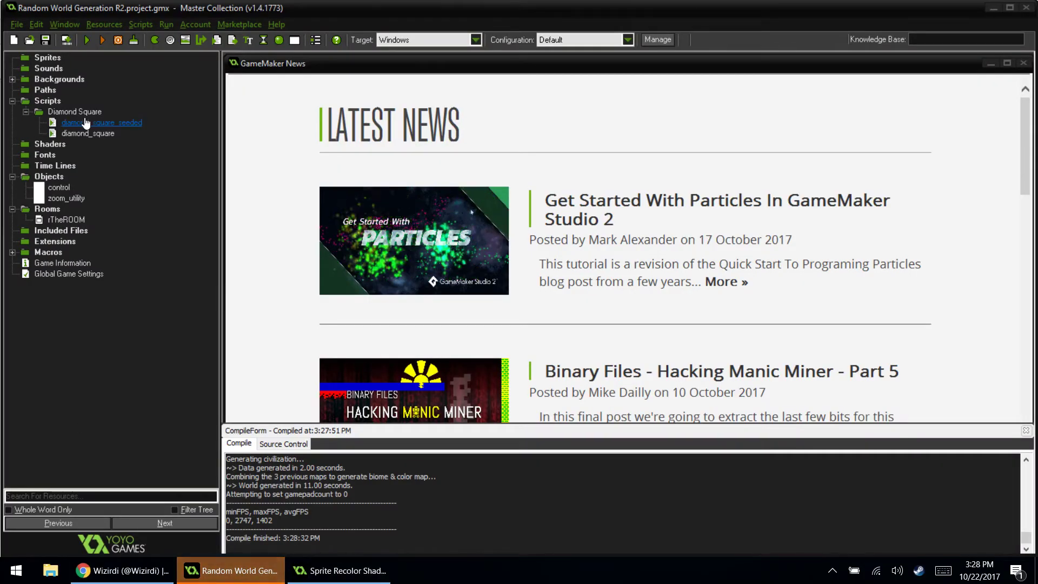
scroll(652, 342, "up", 7)
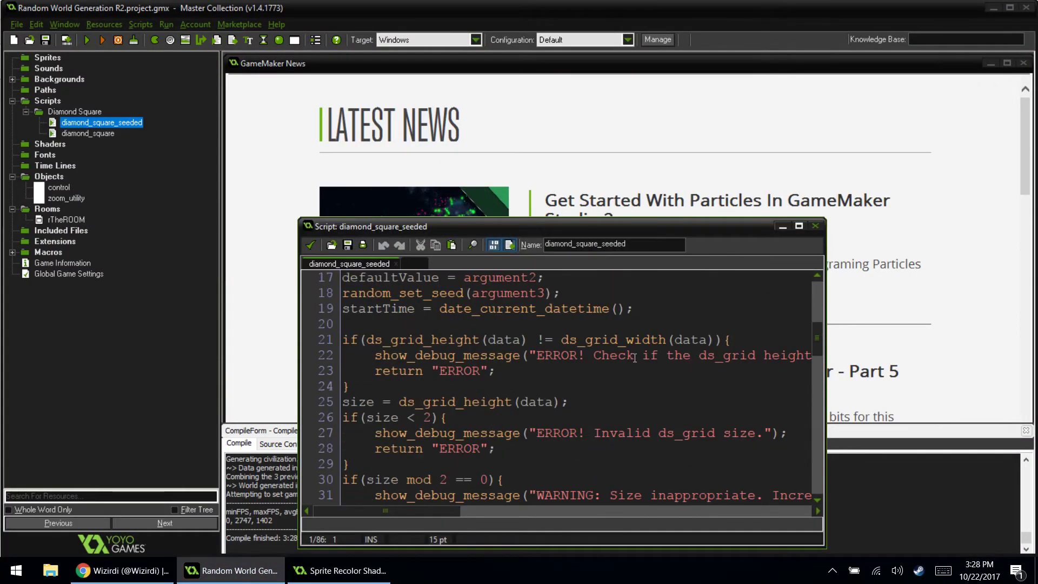
left_click(310, 245)
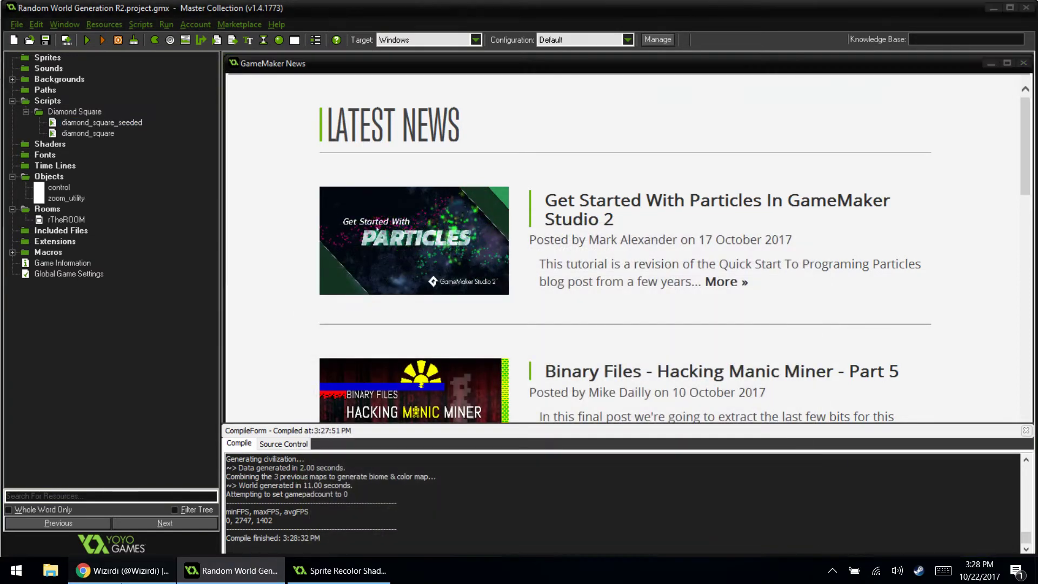
Switch to Chrome and look through the GameMaker Community tutorial on sprite real-time multi-recoloring using shaders, including its base sprite and recolored result
left_click(124, 570)
left_click(250, 4)
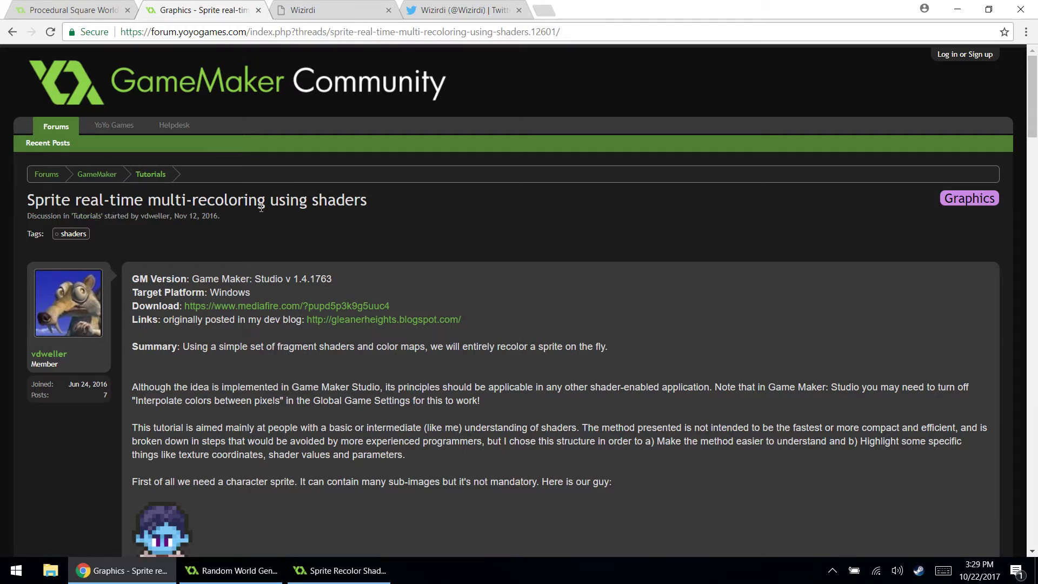
scroll(242, 346, "down", 3)
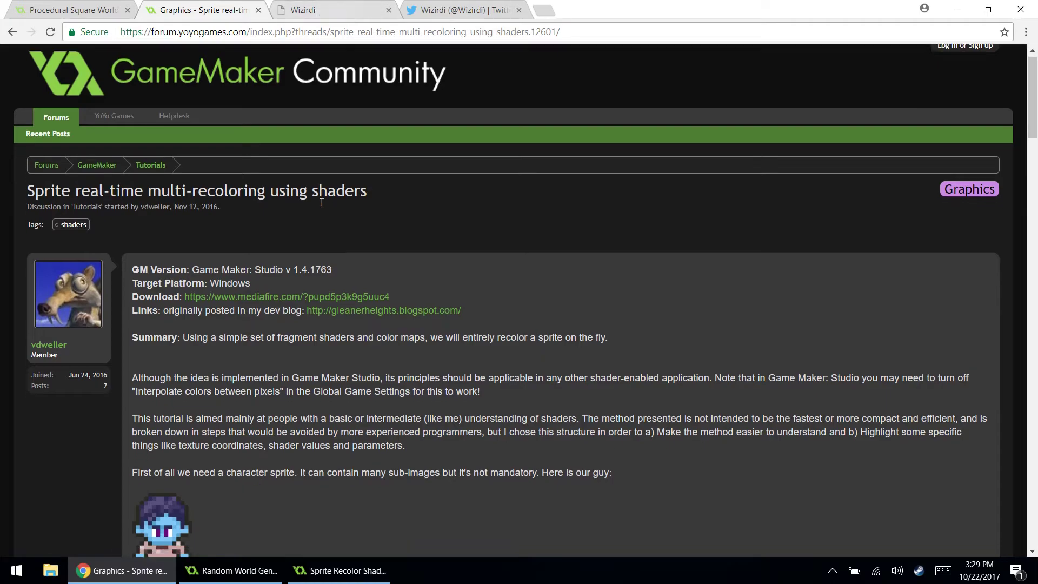
scroll(242, 346, "down", 1)
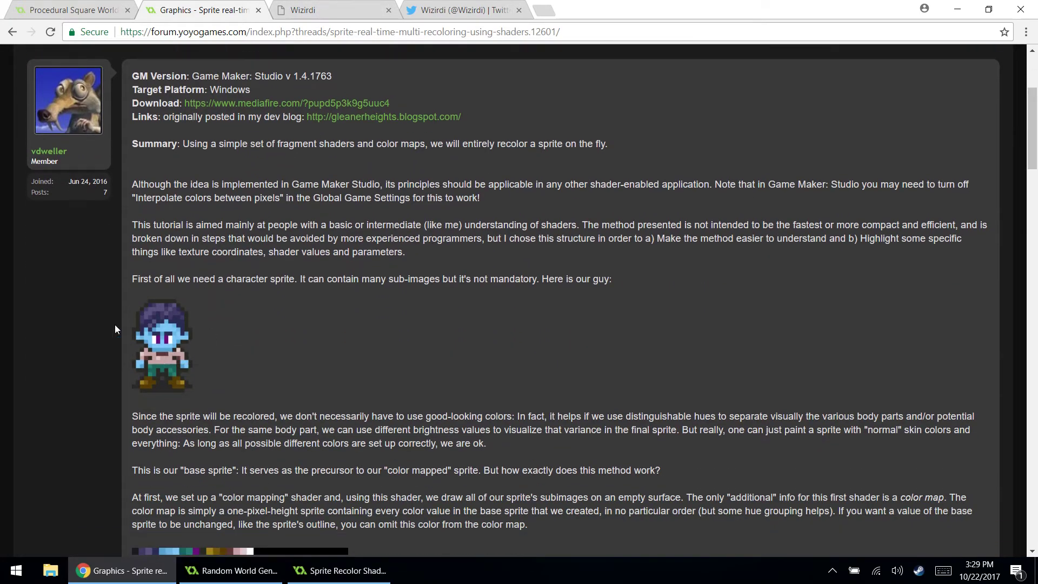
scroll(146, 345, "down", 20)
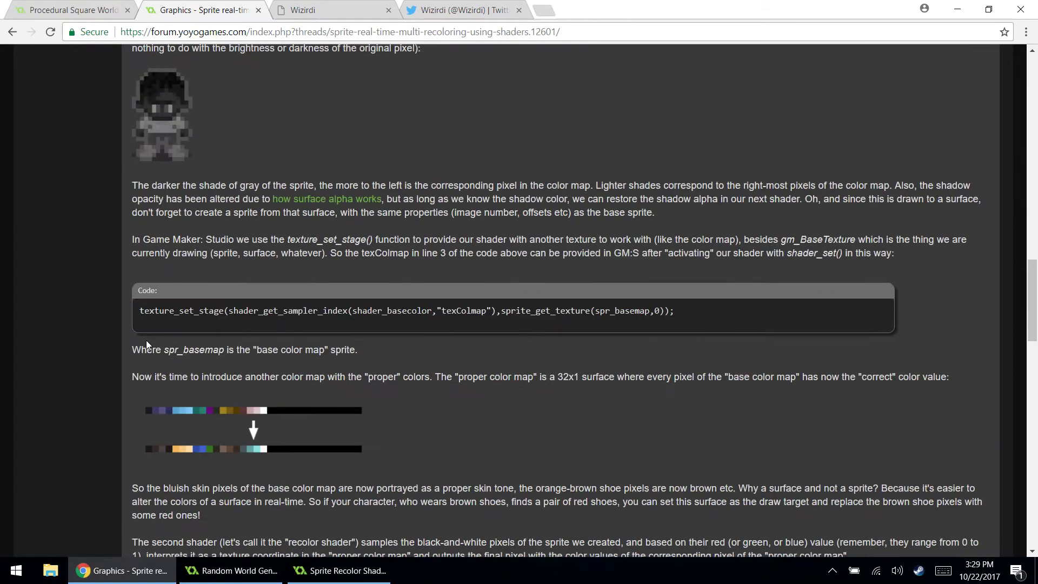
scroll(146, 339, "down", 10)
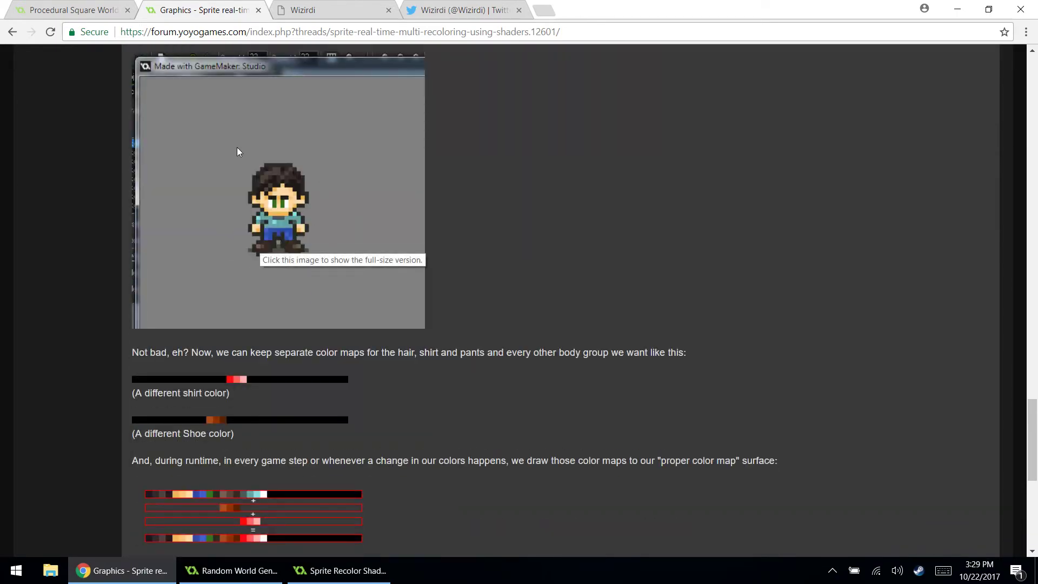
left_click_drag(1035, 427, 1035, 129)
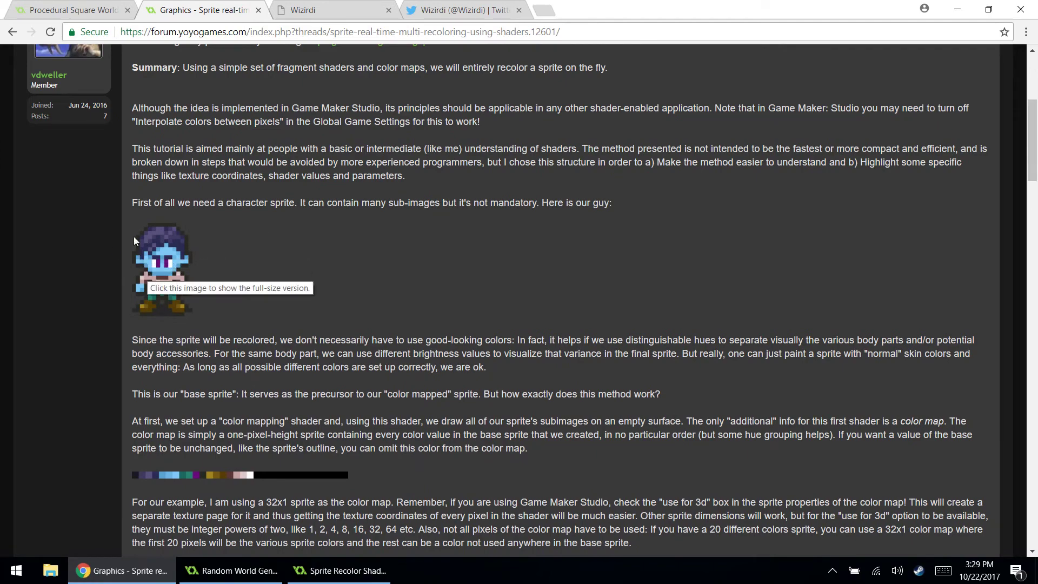
scroll(397, 305, "down", 6)
scroll(397, 305, "up", 6)
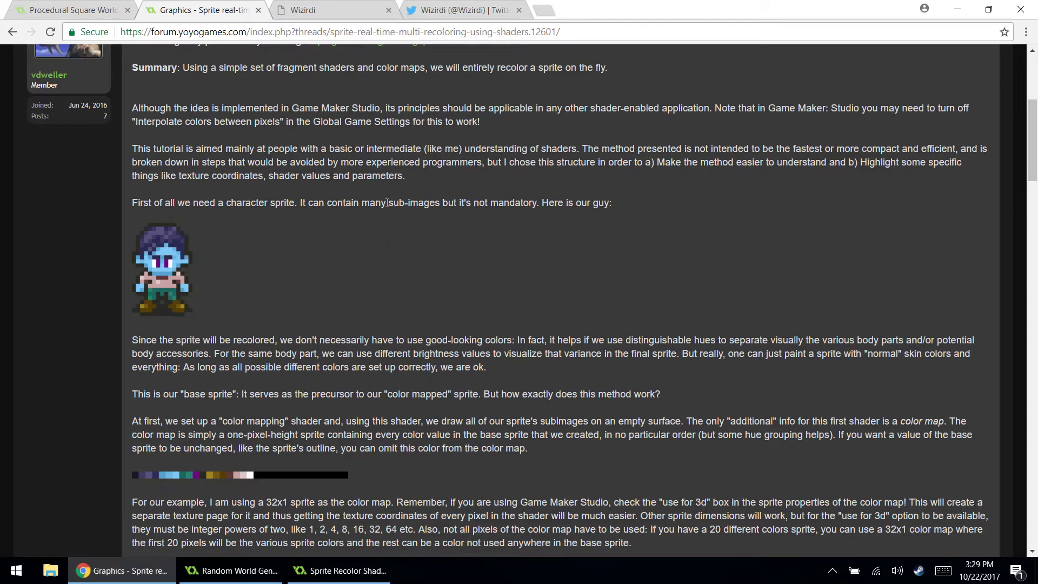
Find the tweet about working skin tones on the Wizirdi Twitter page and enlarge its image
left_click(419, 4)
scroll(328, 115, "down", 10)
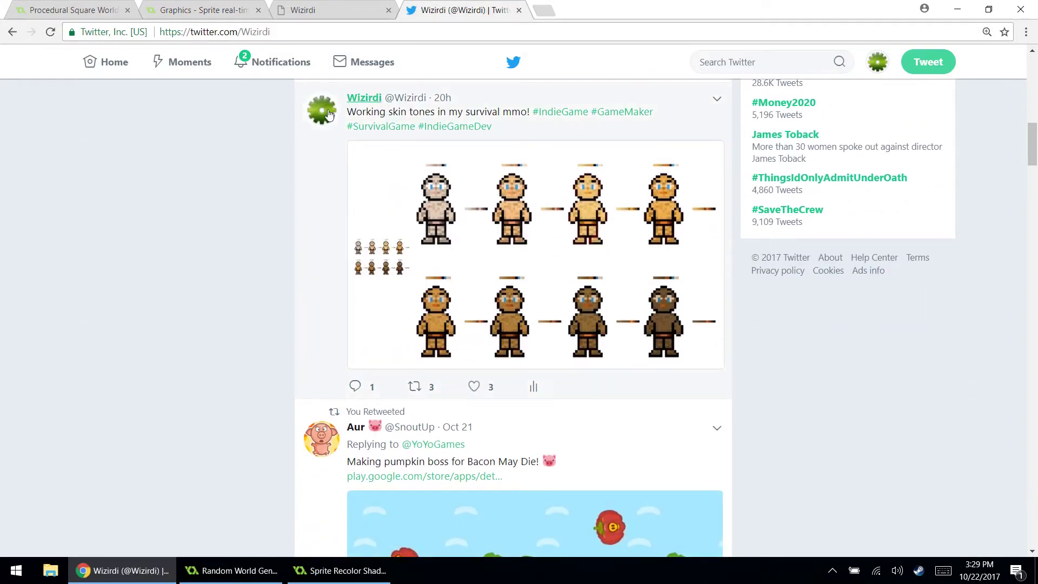
left_click(458, 214)
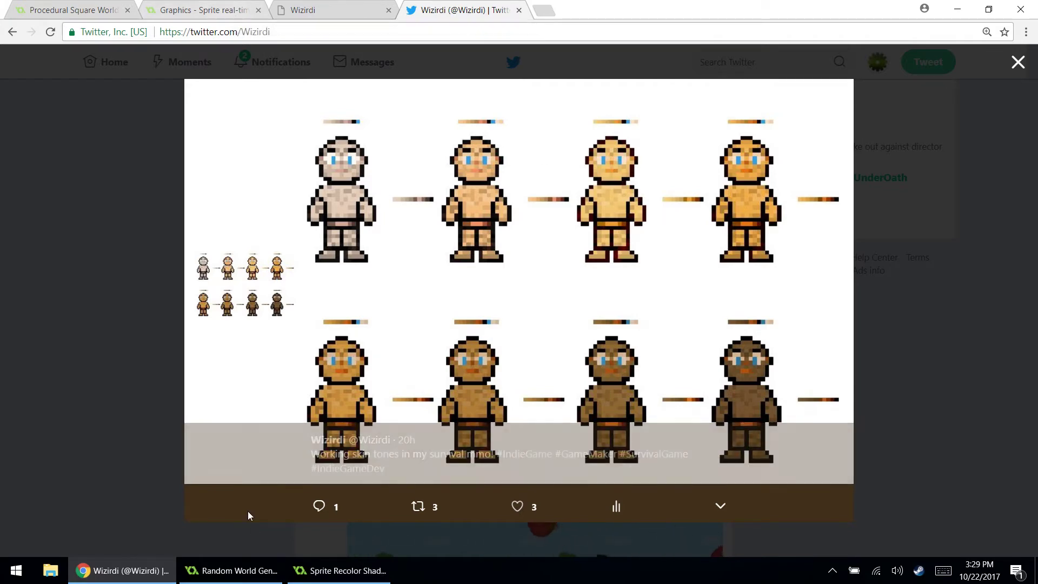
Switch to the Sprite Recolor Shader project in GameMaker and open the properties of the spr_basechar sprite
left_click(336, 570)
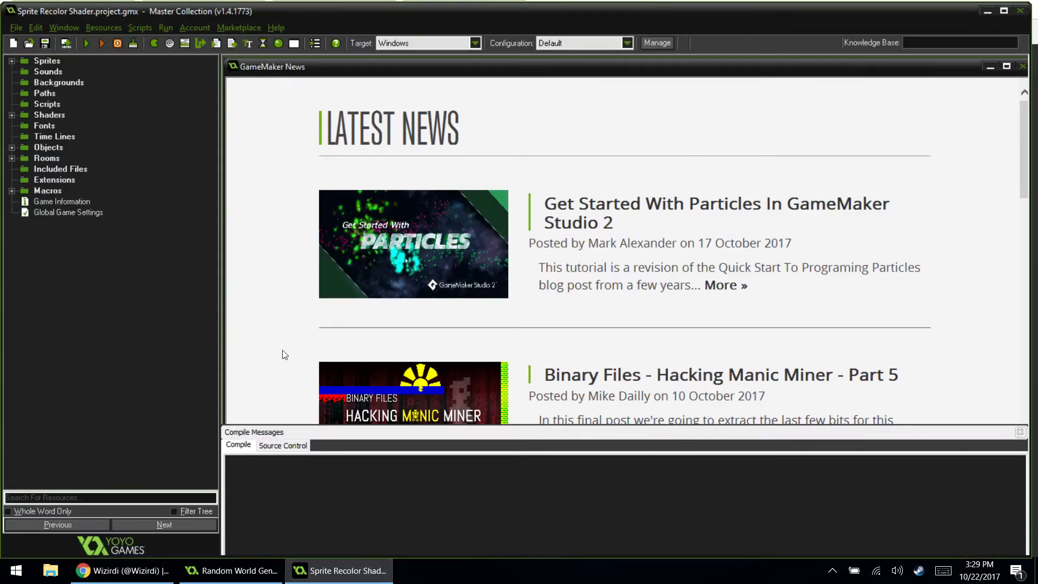
left_click(14, 61)
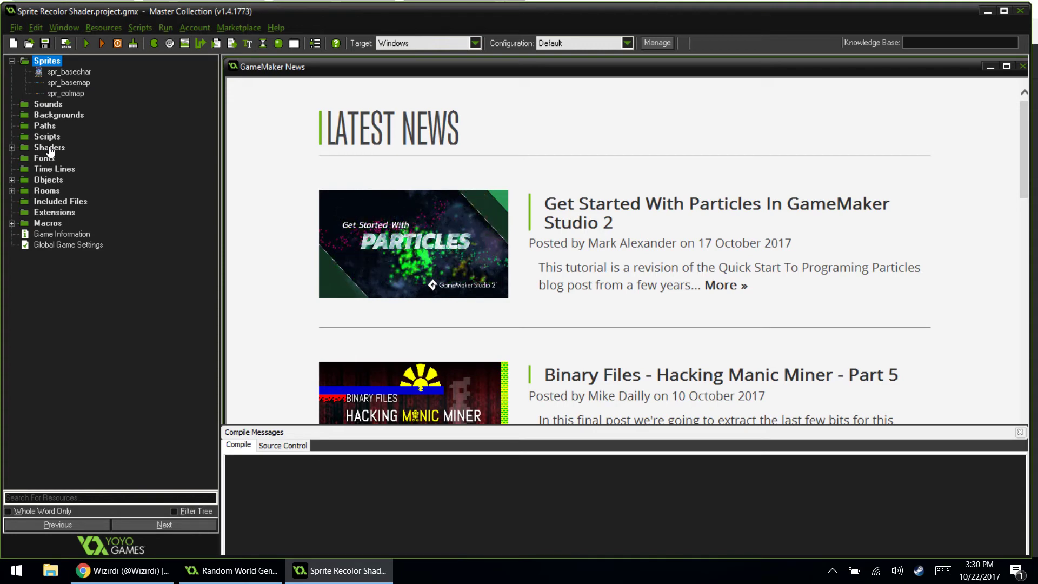
left_click(84, 75)
double_click(84, 76)
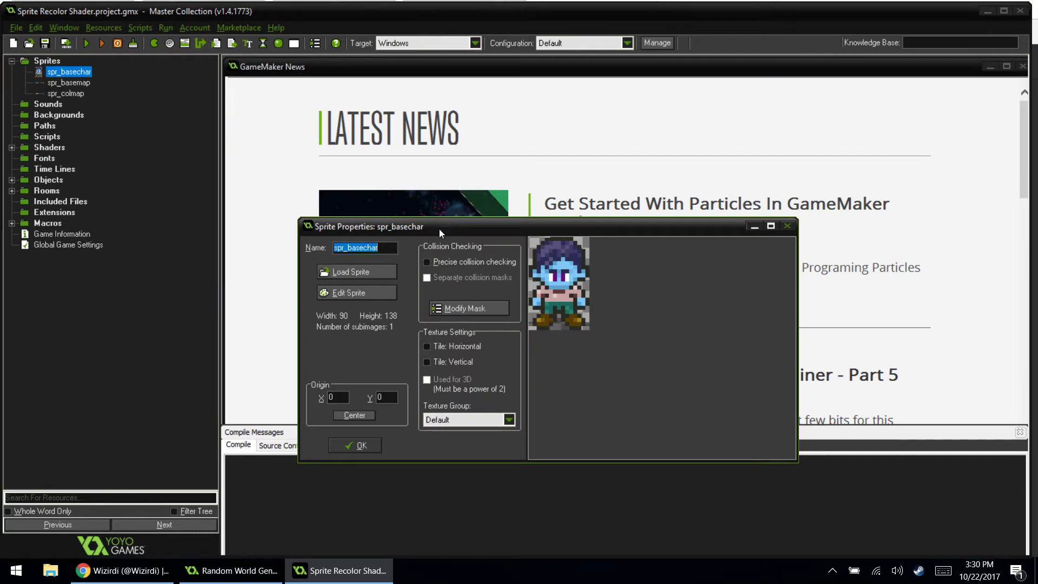
left_click_drag(439, 227, 409, 179)
Run the recolor project, compare the game's character side by side with the spr_basechar sprite, and close the game
left_click(83, 42)
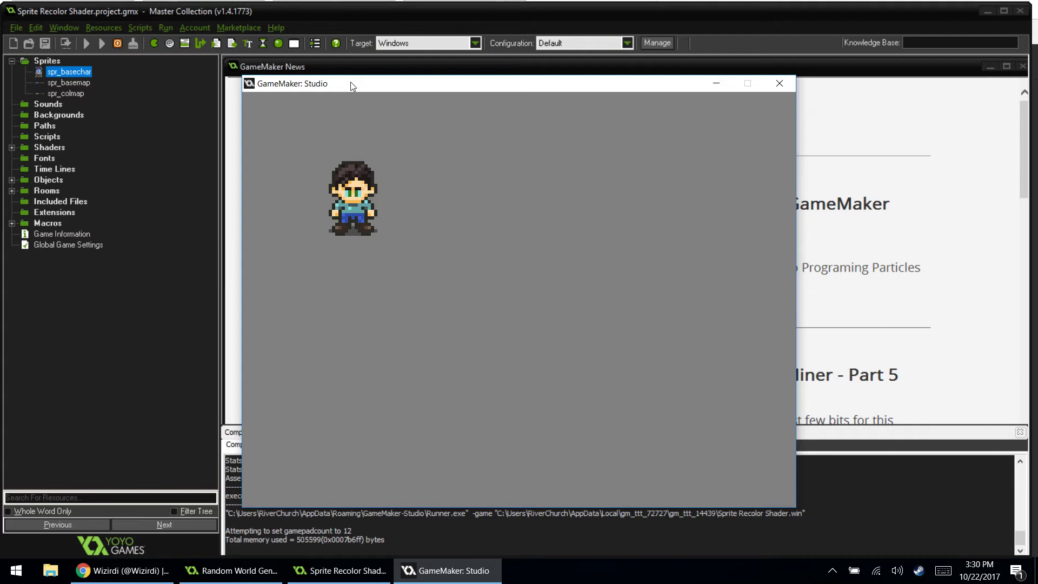
left_click_drag(350, 82, 663, 150)
left_click_drag(490, 167, 318, 172)
left_click(476, 571)
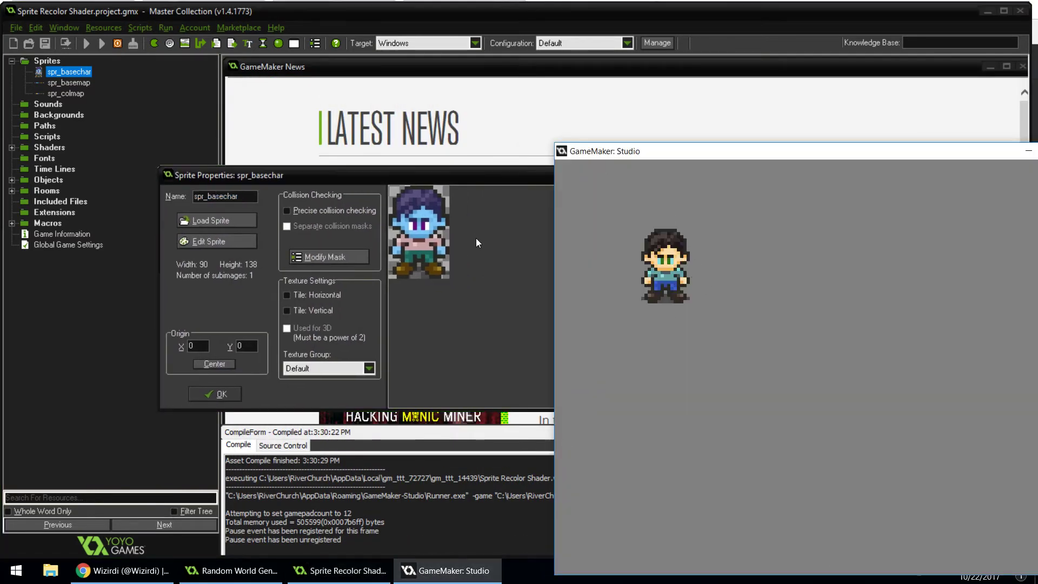
left_click_drag(779, 157, 488, 80)
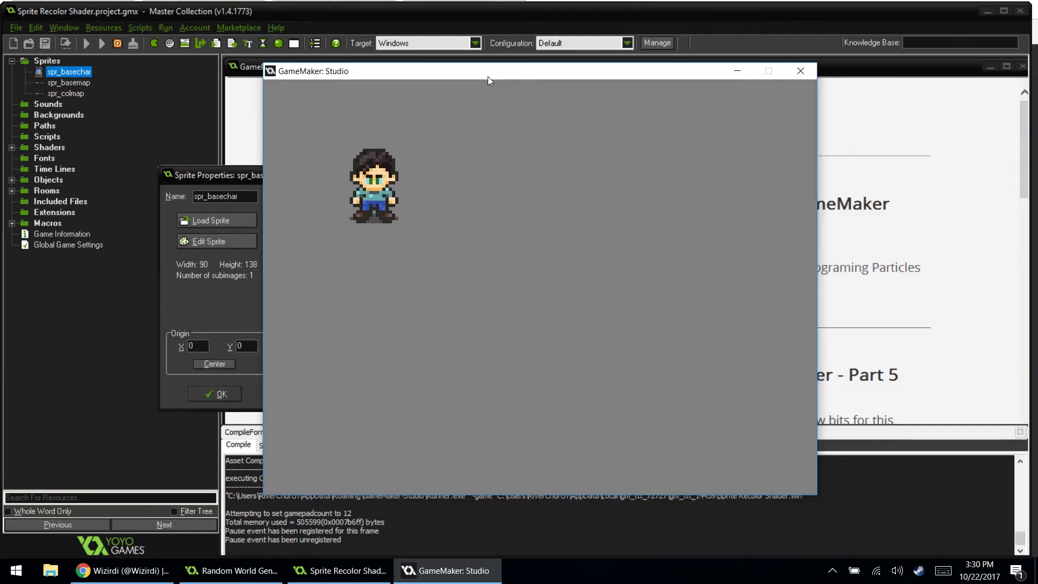
left_click(801, 71)
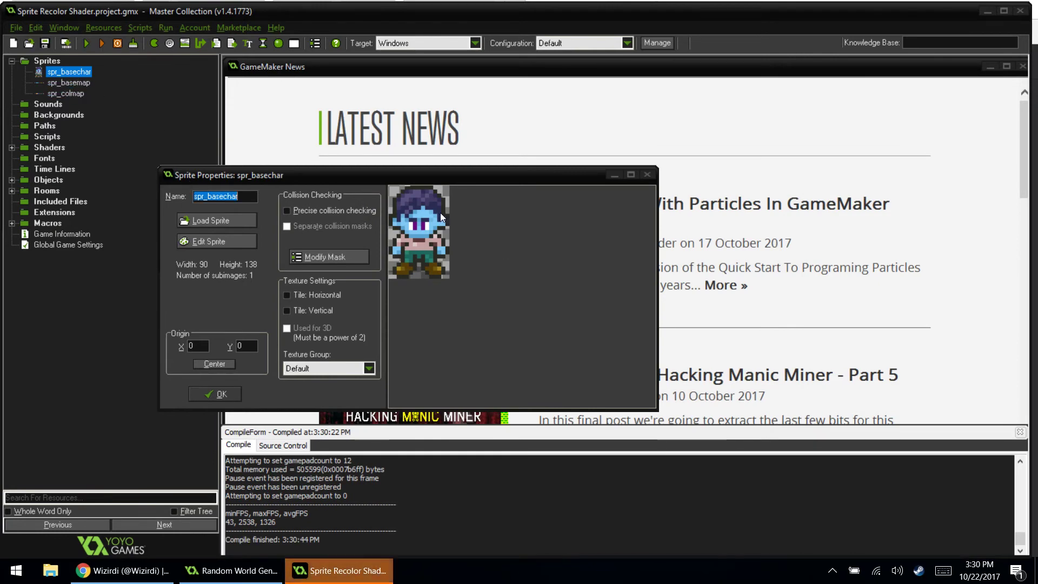
Open the spr_basemap sprite's image, examine its color strip enlarged, and close the image and sprite editors
double_click(68, 82)
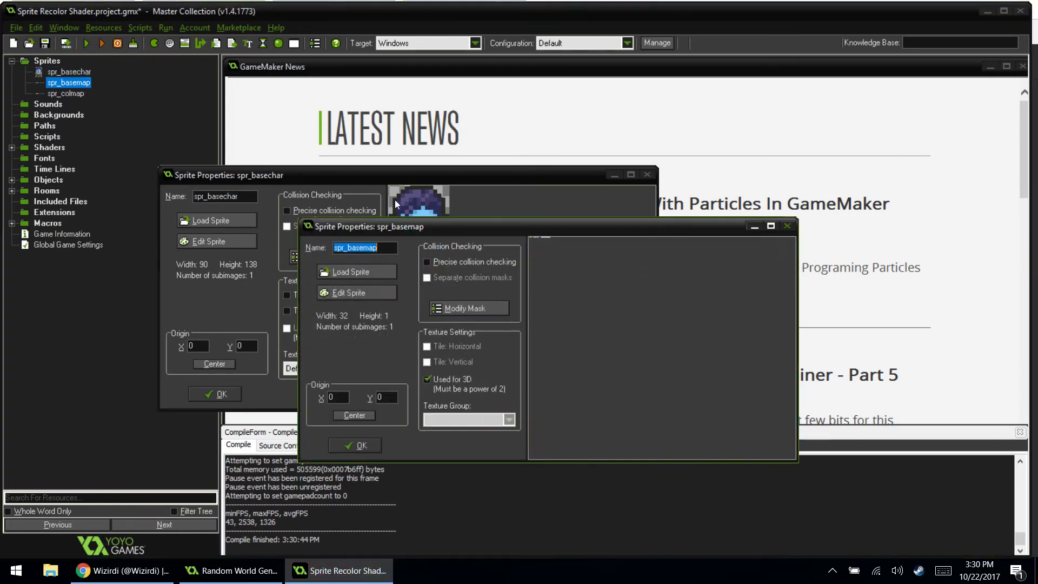
left_click(381, 293)
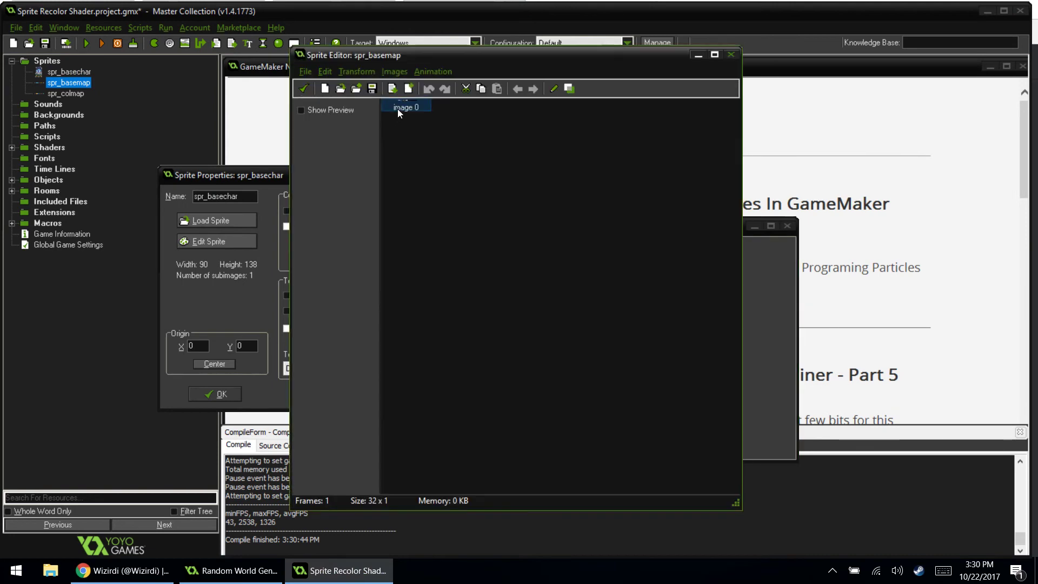
double_click(398, 107)
left_click(443, 54)
left_click(442, 54)
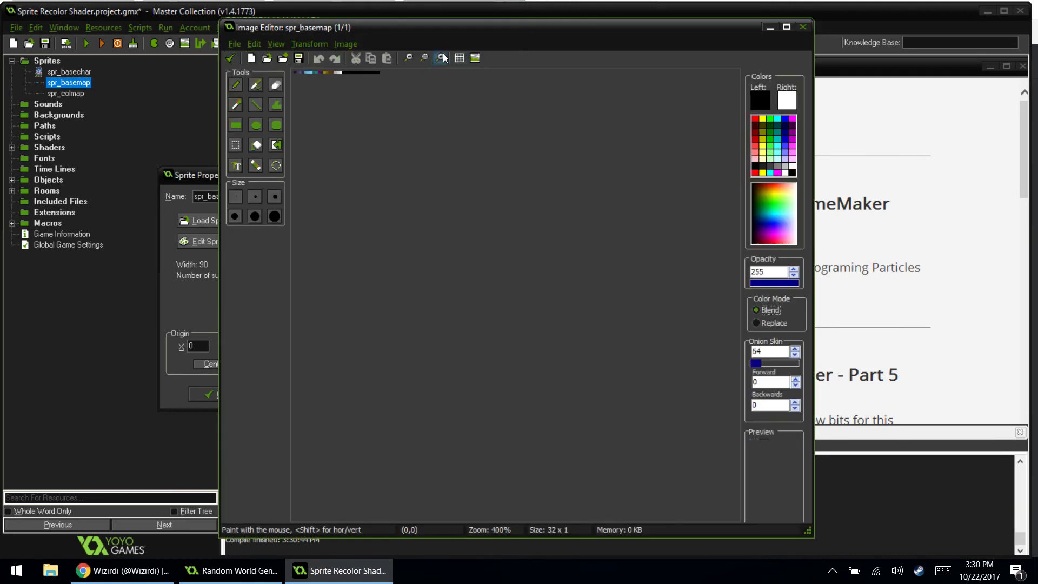
left_click(441, 56)
left_click(441, 57)
left_click(440, 56)
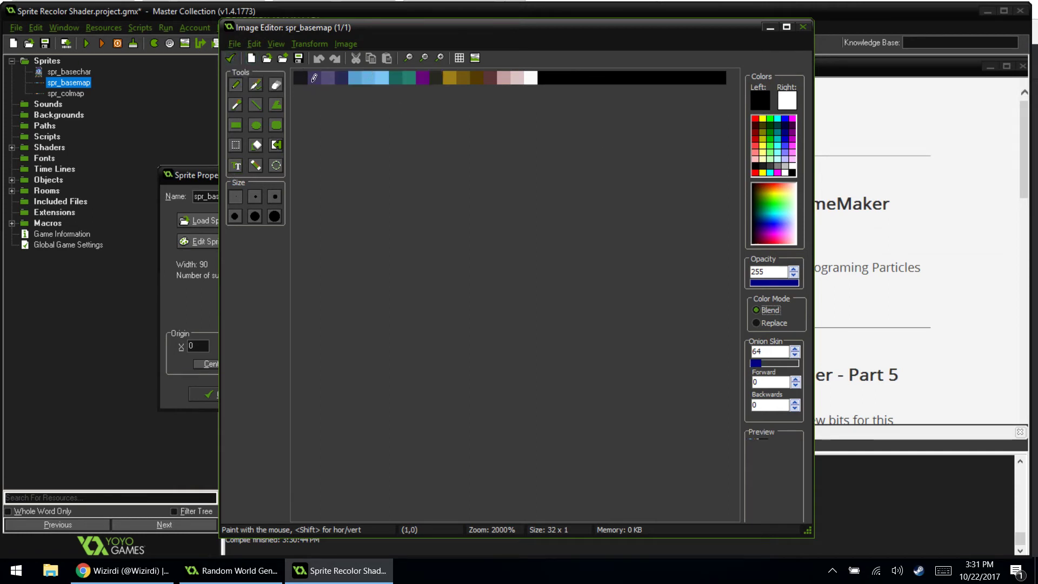
left_click(229, 59)
left_click(309, 90)
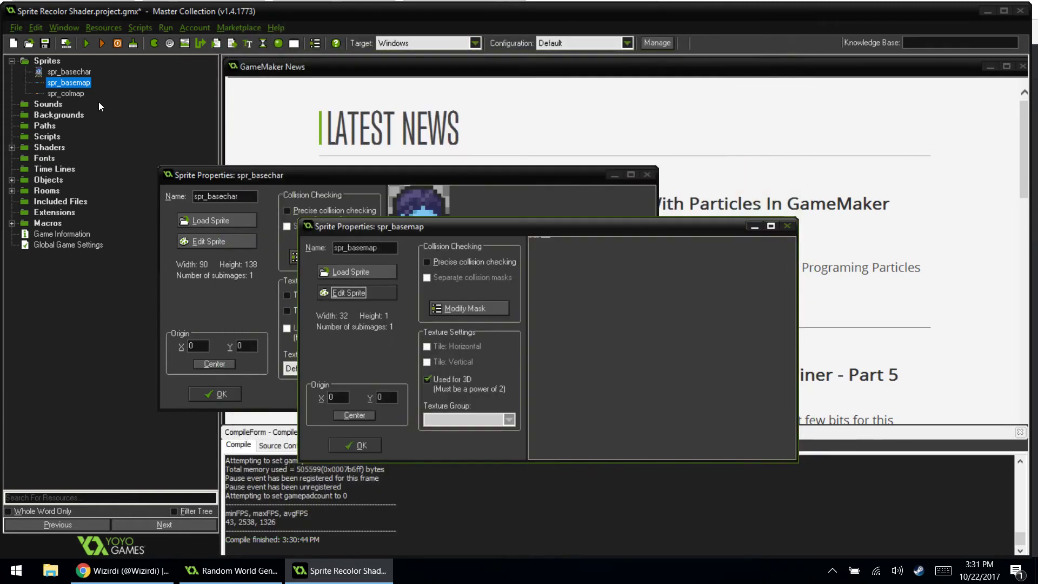
Open the spr_colmap sprite's image, examine its replacement colors enlarged, and close its editors and properties
double_click(80, 95)
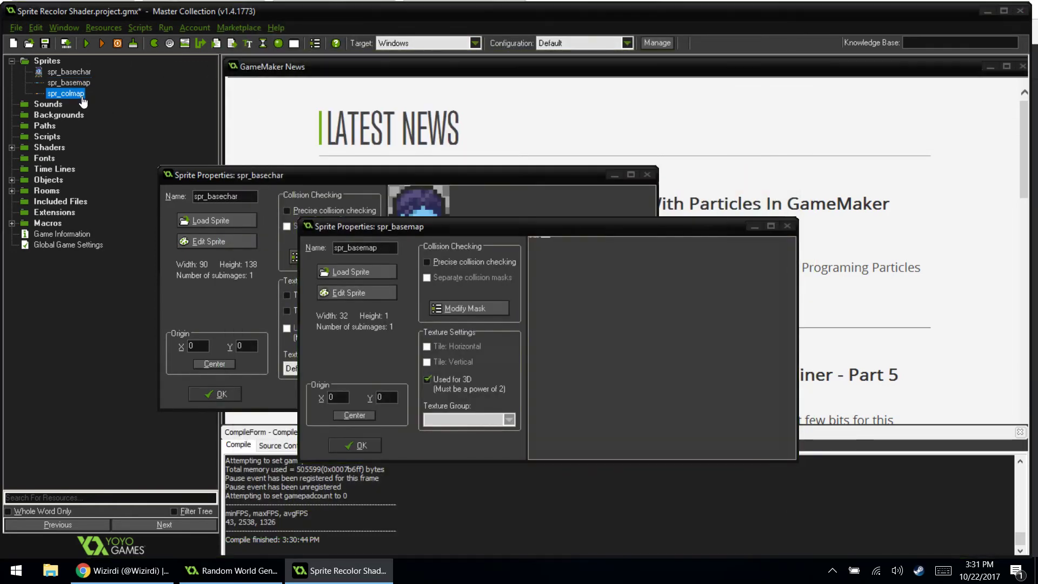
left_click(353, 300)
double_click(415, 103)
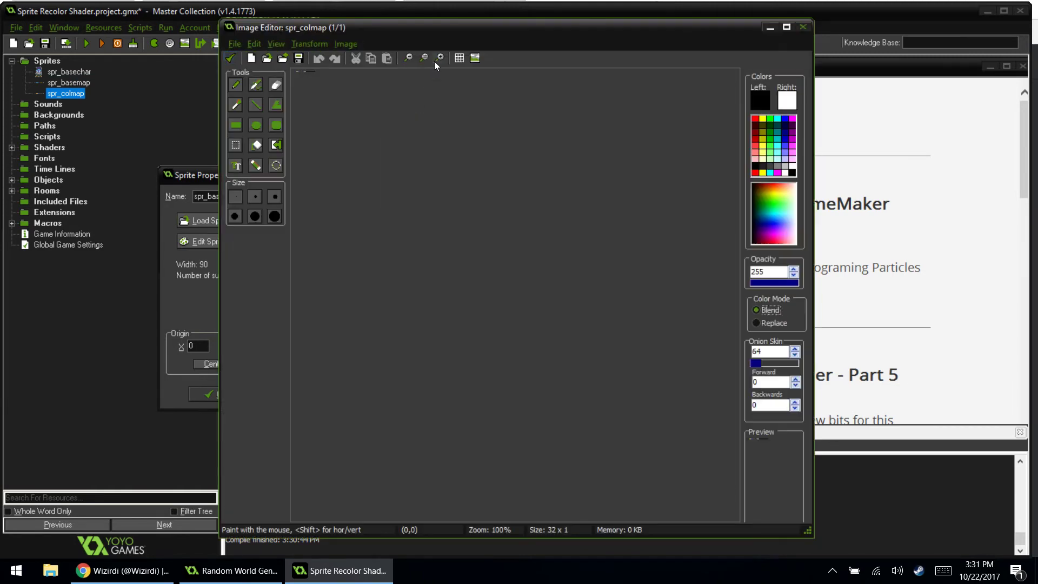
left_click(440, 59)
left_click(441, 58)
left_click(440, 59)
left_click(440, 59)
left_click(441, 58)
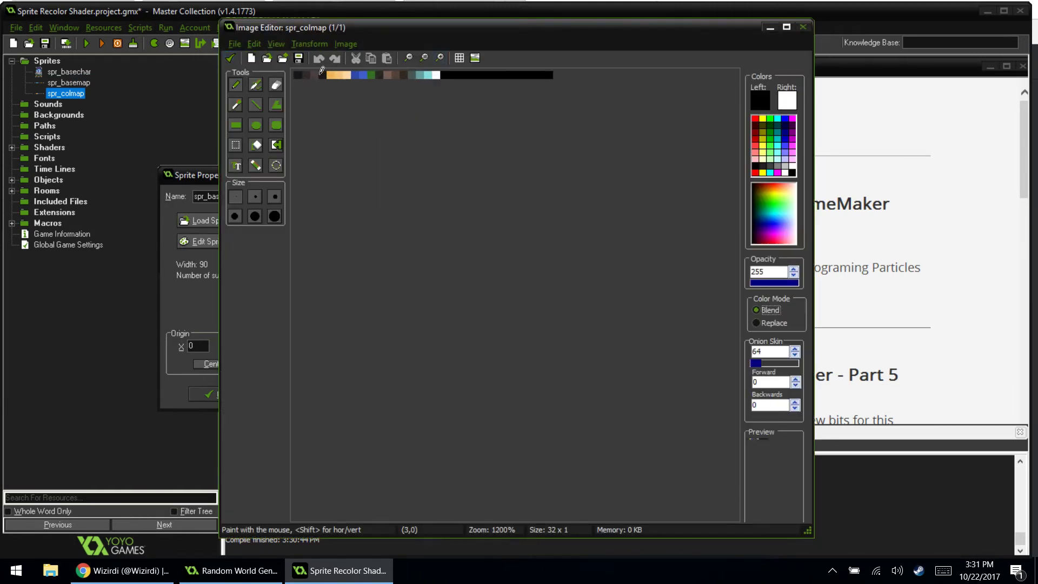
left_click(439, 58)
left_click(440, 58)
left_click(439, 59)
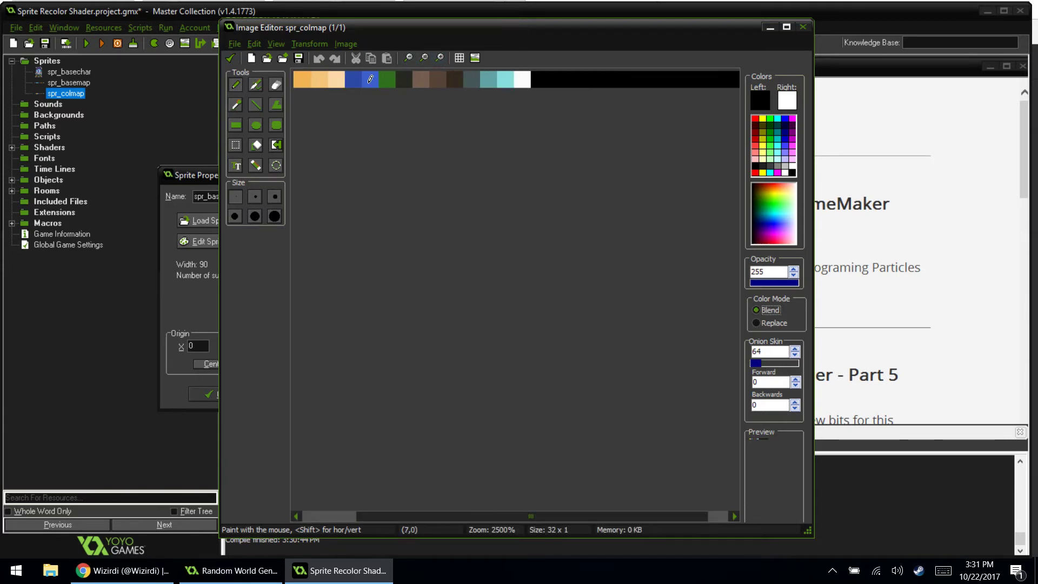
left_click(229, 59)
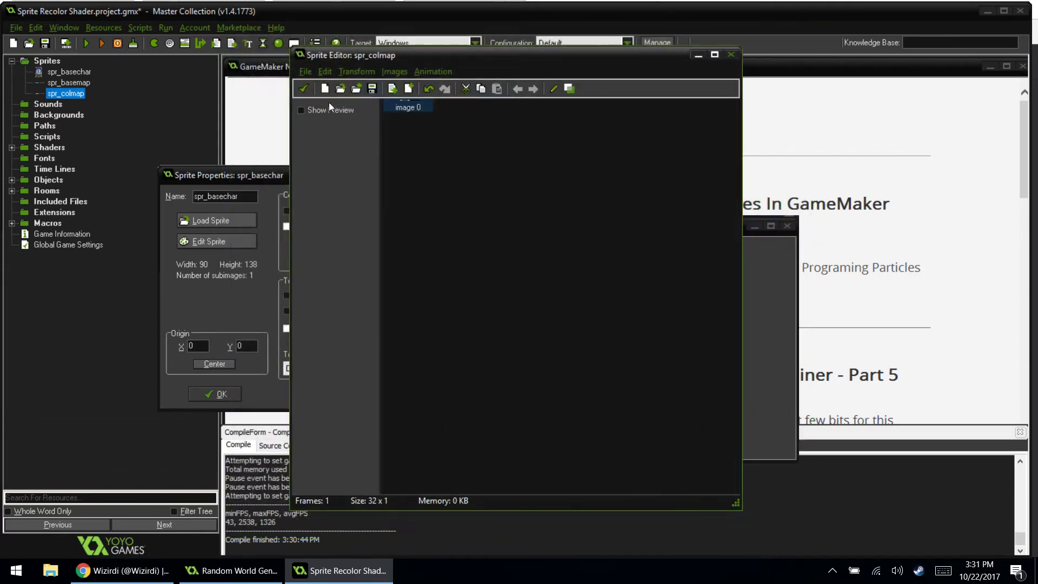
left_click(304, 89)
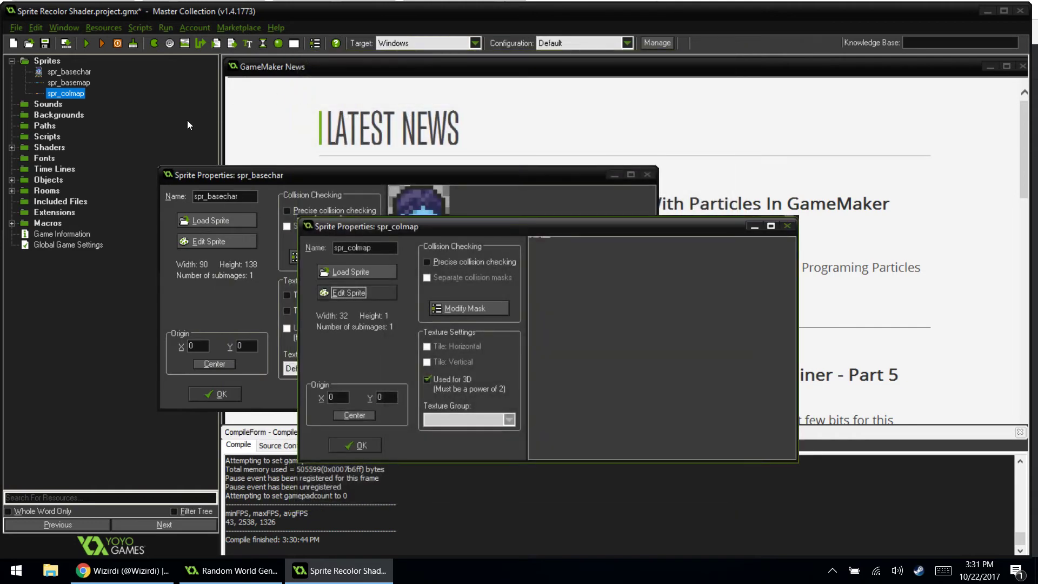
left_click(357, 445)
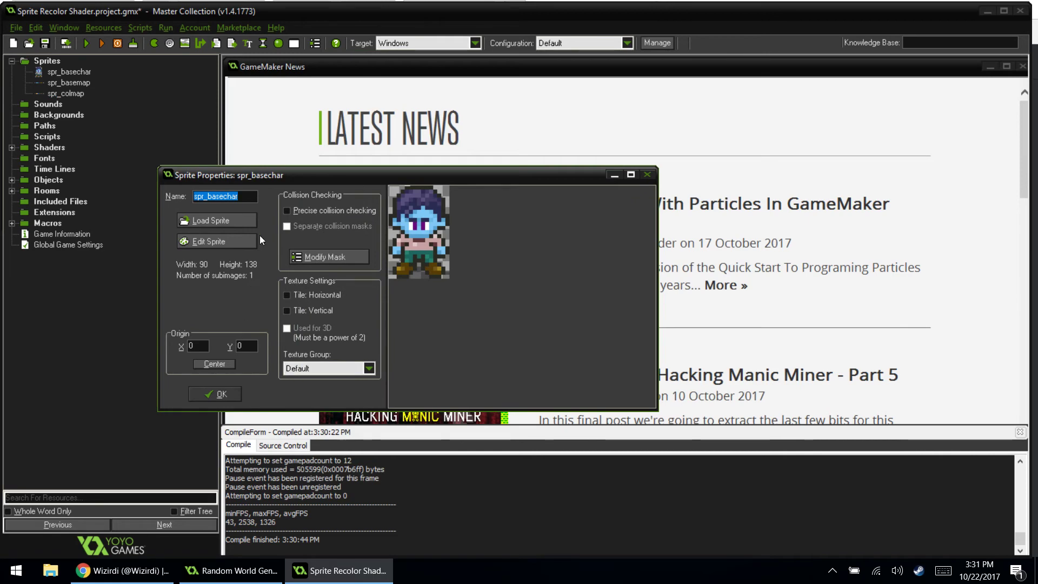
Return to the sprite recoloring forum thread in Chrome and review its shader code, color-sampling diagram and color map explanation
left_click(121, 570)
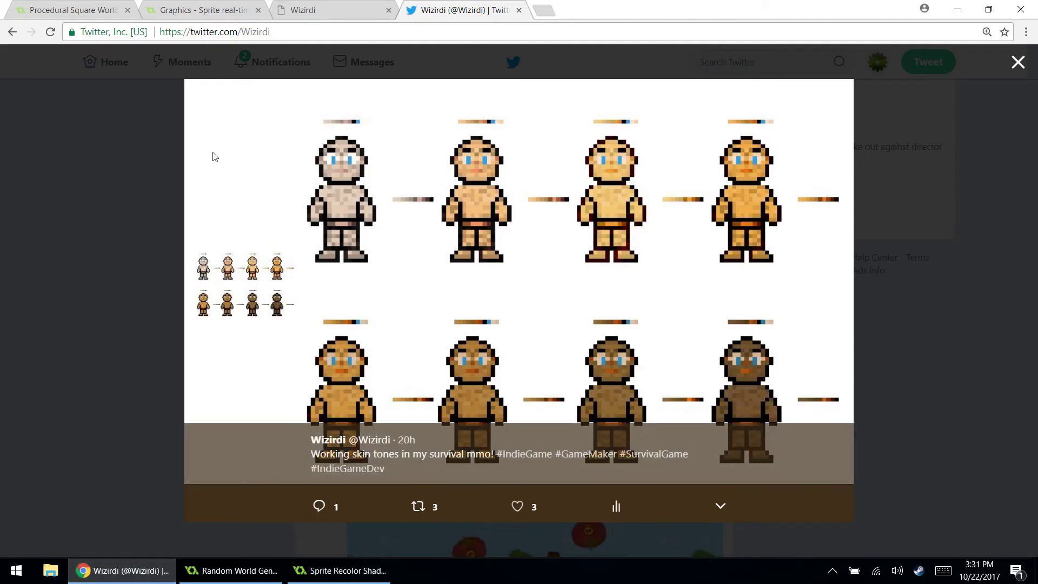
left_click(193, 7)
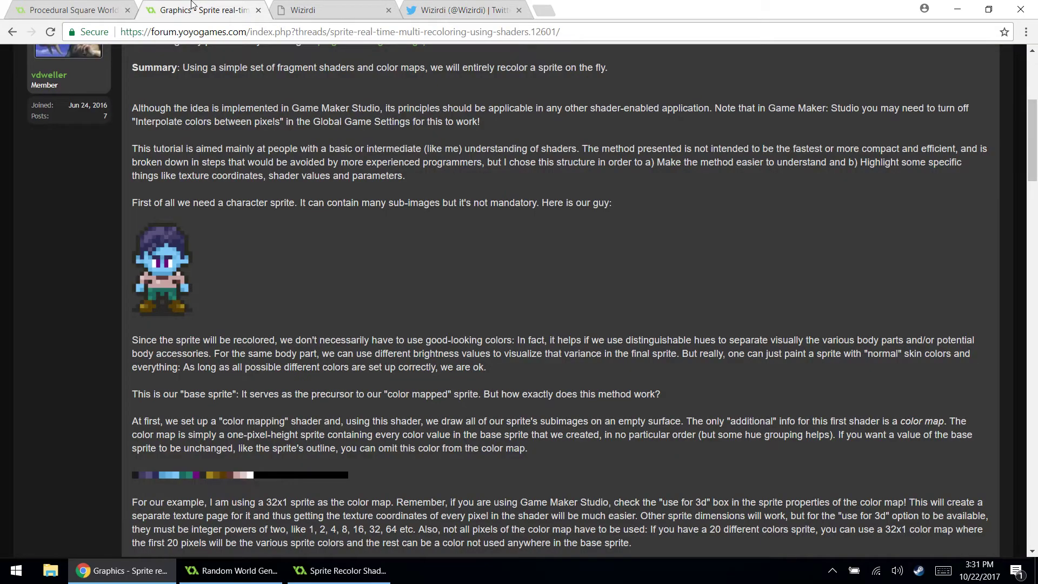
scroll(340, 272, "up", 3)
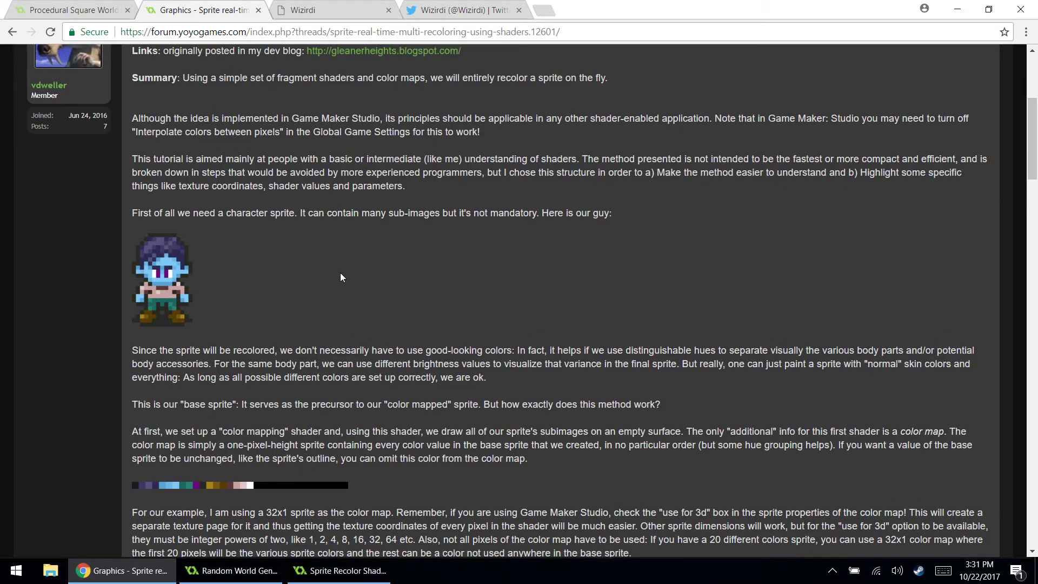
scroll(342, 272, "up", 2)
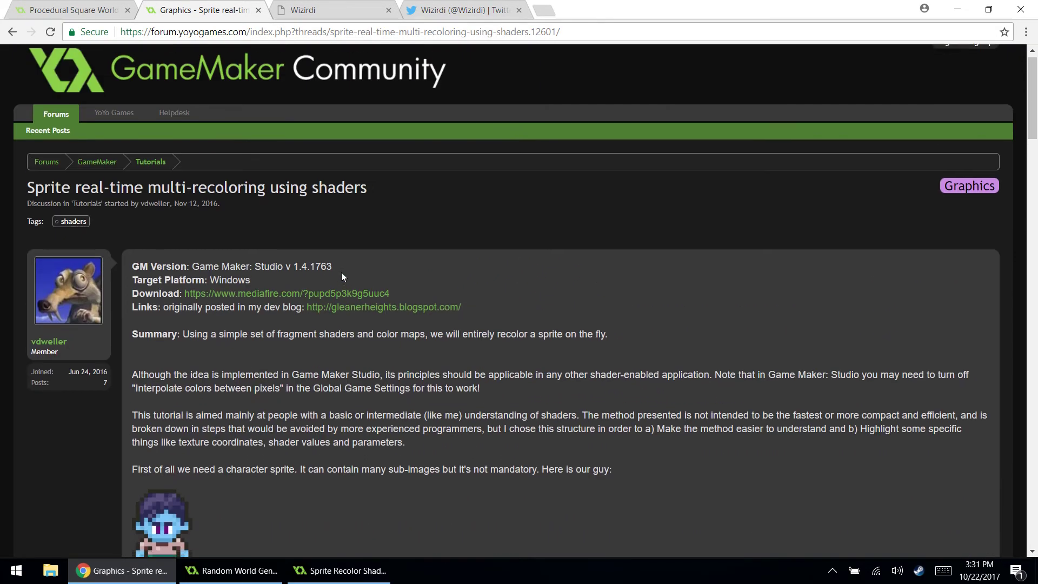
scroll(342, 271, "down", 6)
scroll(330, 282, "down", 12)
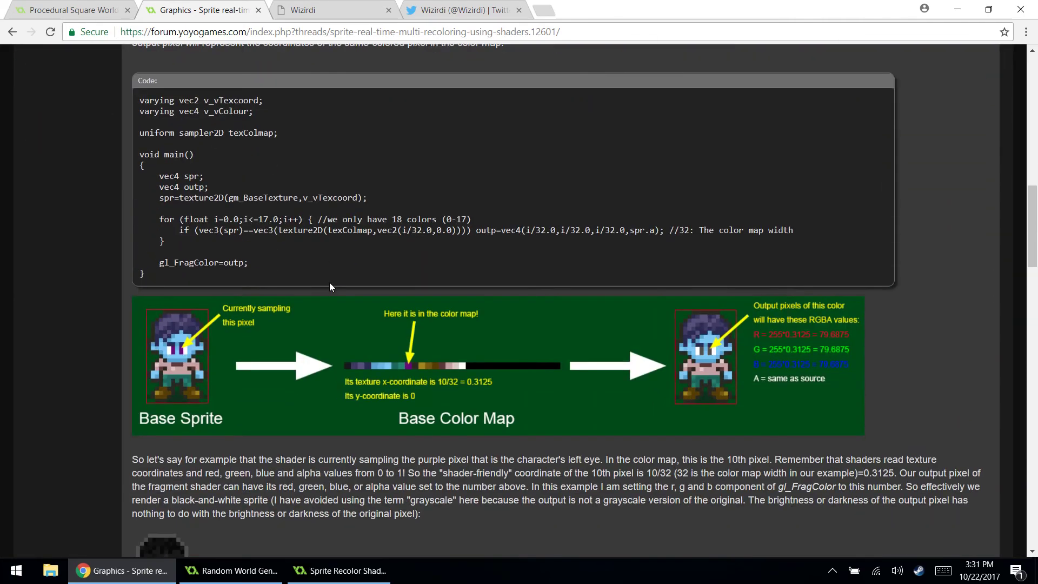
scroll(330, 282, "down", 2)
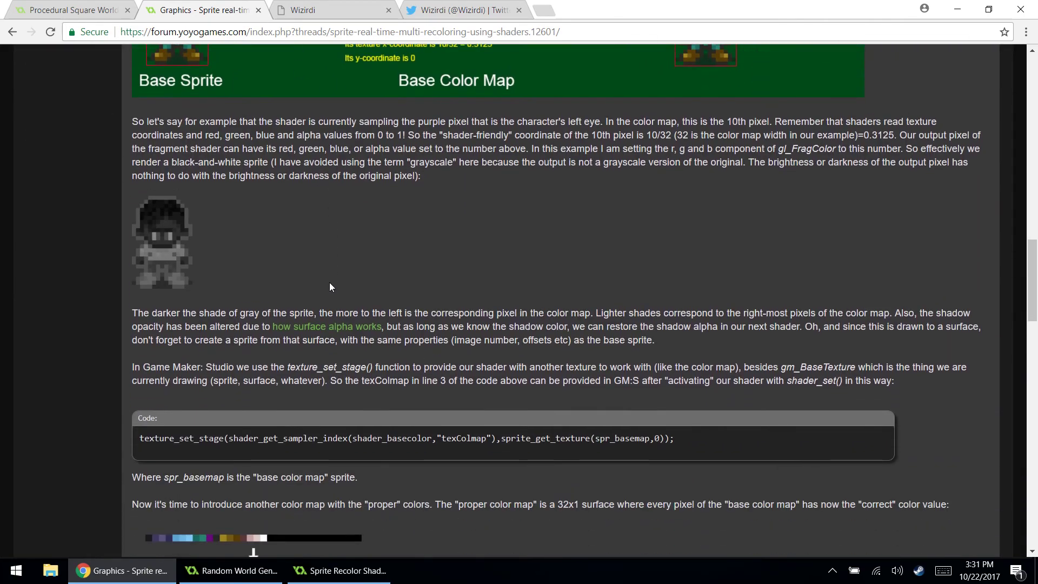
scroll(330, 282, "down", 1)
scroll(330, 284, "down", 4)
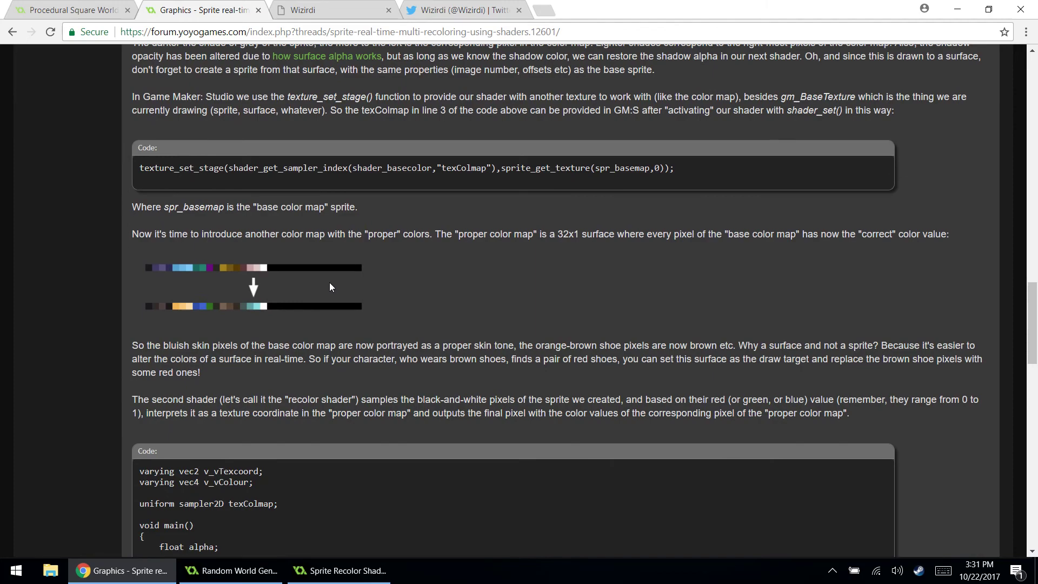
Review the forum thread's proper color map section, recolor shader code and image of the recolored character
scroll(331, 283, "up", 4)
scroll(330, 285, "down", 3)
scroll(331, 288, "down", 11)
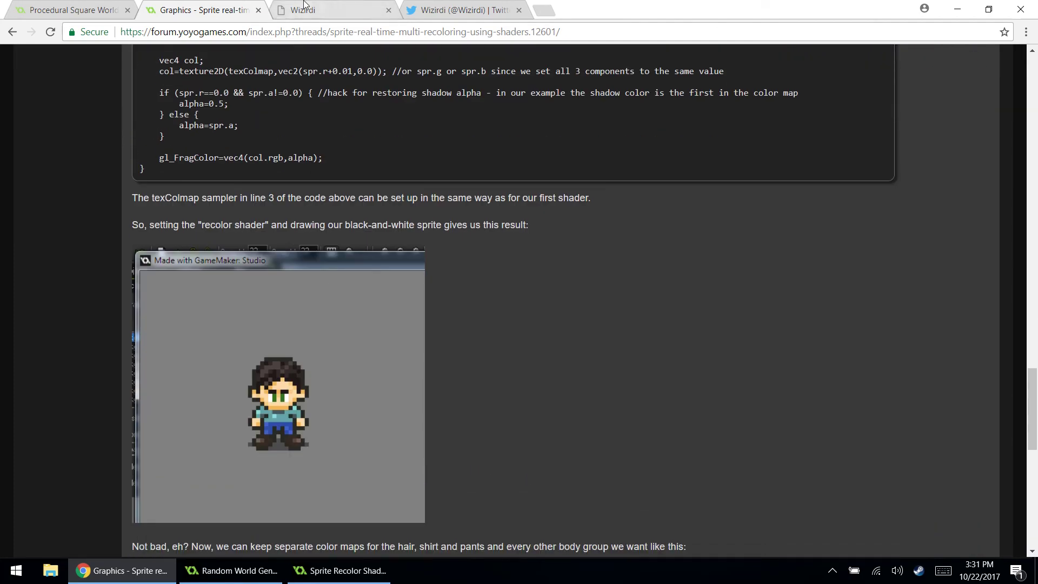
Compare the skin tone variations in the Wizirdi Twitter image with the forum thread's recolored character
left_click(305, 10)
left_click(412, 10)
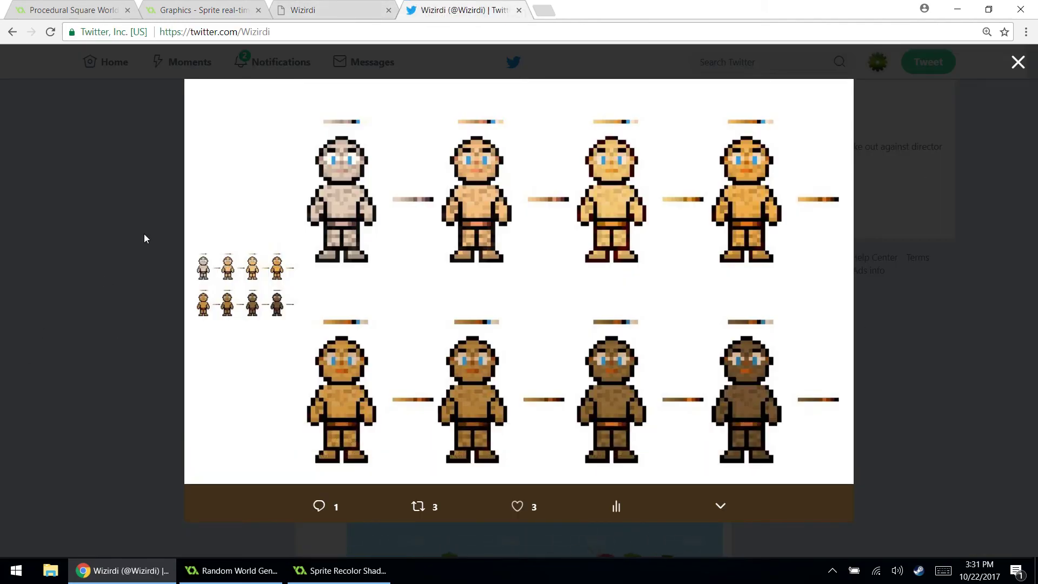
left_click(182, 6)
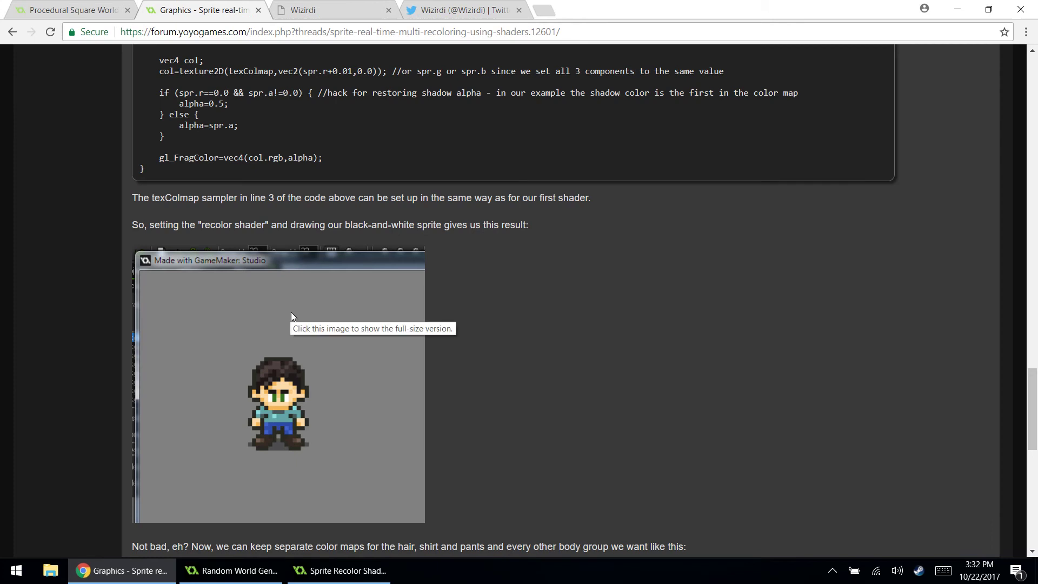
left_click(465, 8)
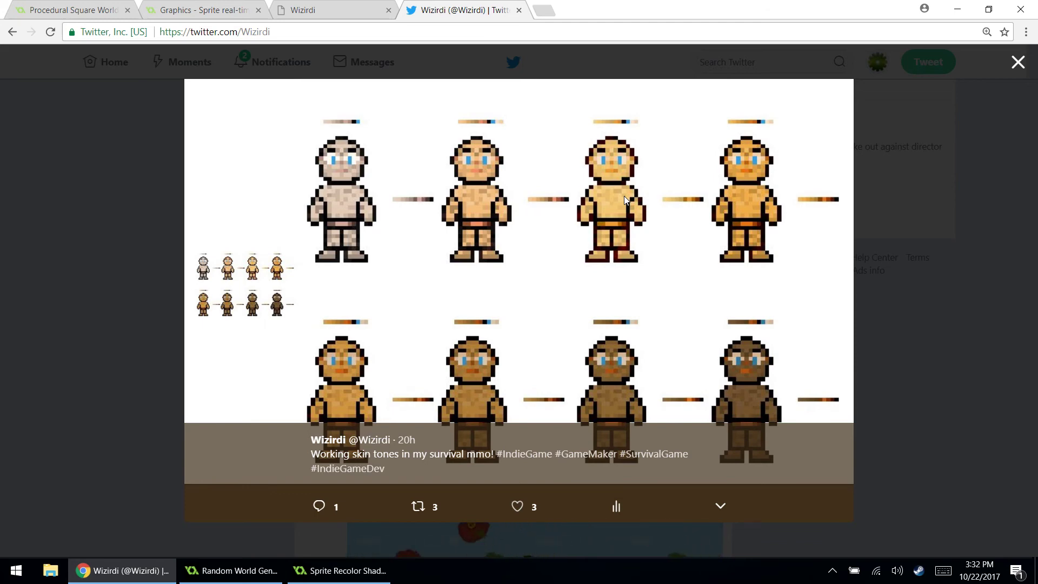
Open the WizNet v1.1 networking example from the Examples page of the Wizirdi website
left_click(294, 5)
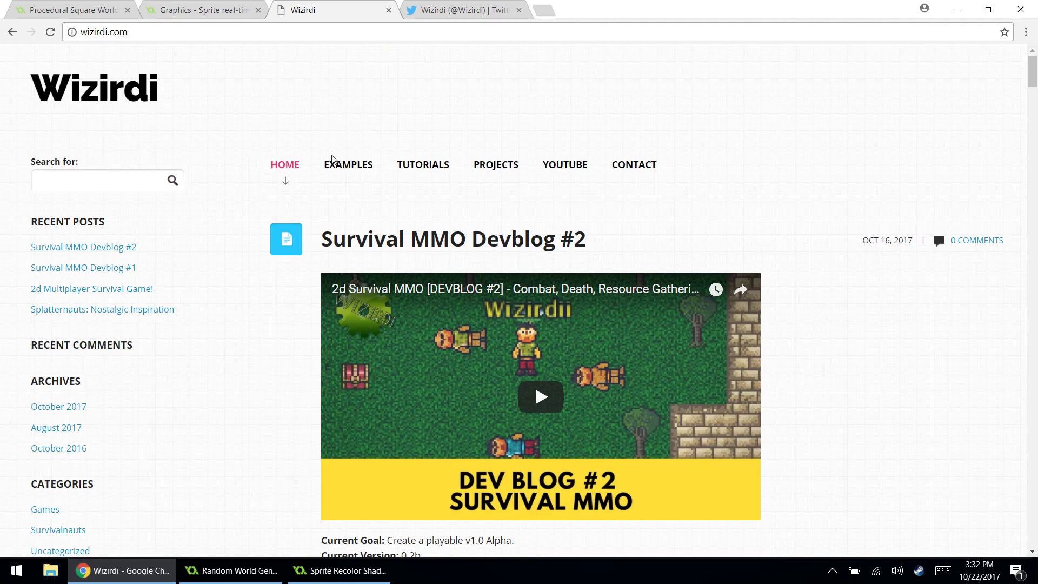
left_click(348, 172)
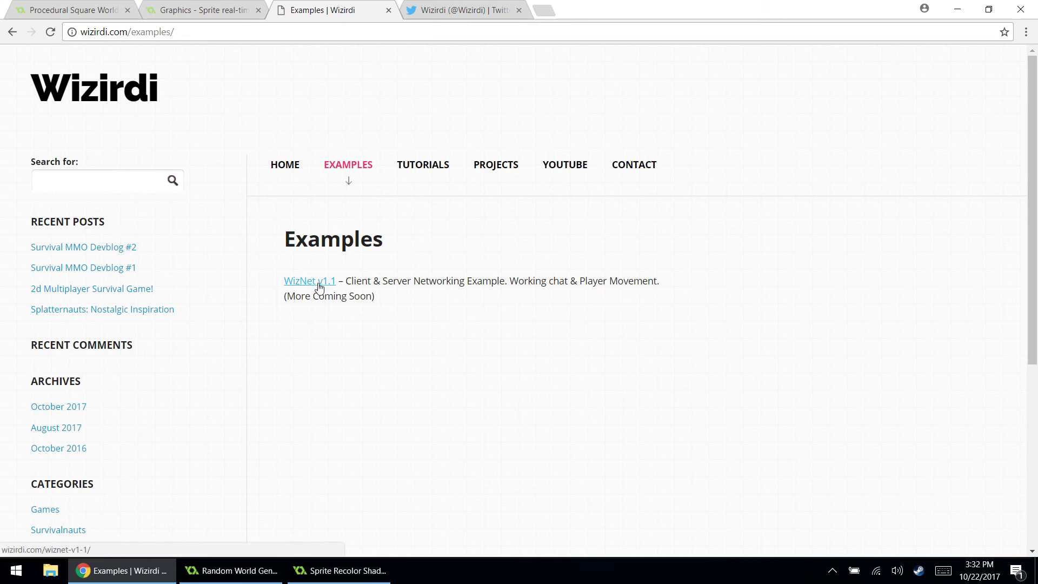
left_click(319, 286)
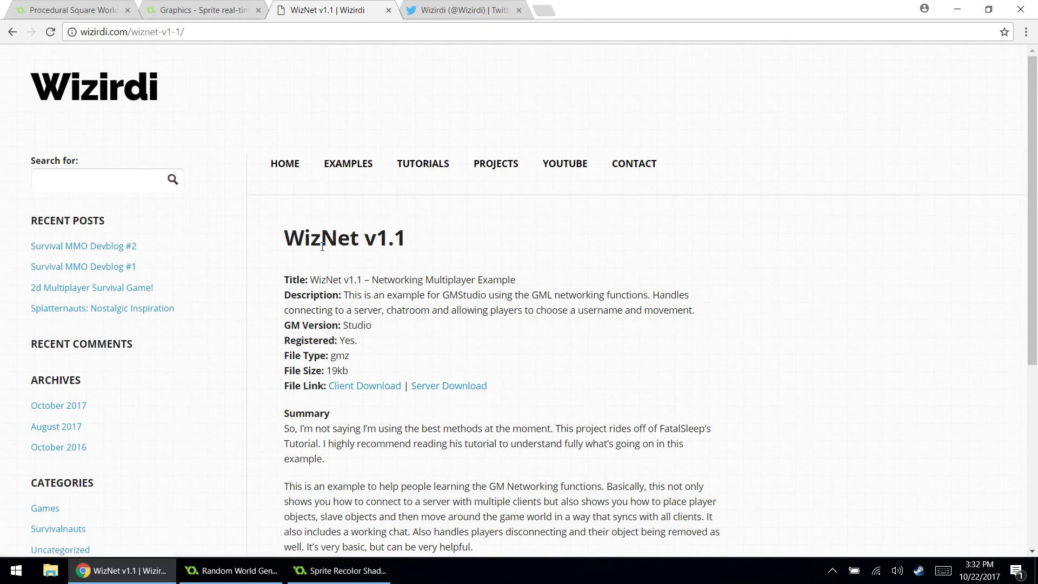
Examine the WizNet v1.1 page's description, file details, client and server download links, and summary
scroll(322, 247, "down", 3)
scroll(322, 246, "down", 3)
scroll(237, 266, "up", 4)
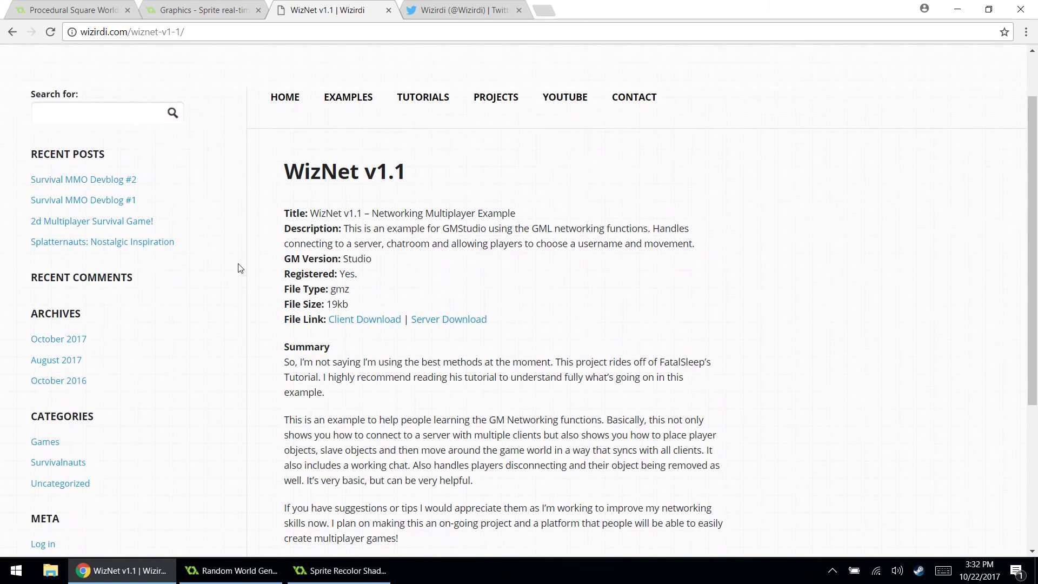
scroll(238, 269, "down", 4)
scroll(238, 268, "up", 4)
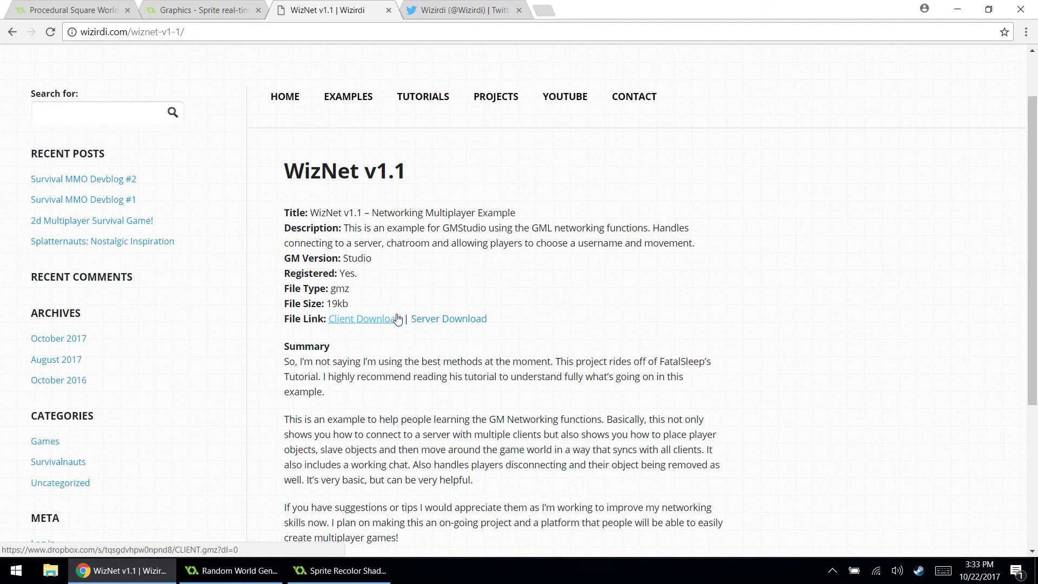
left_click(400, 320)
scroll(398, 330, "down", 2)
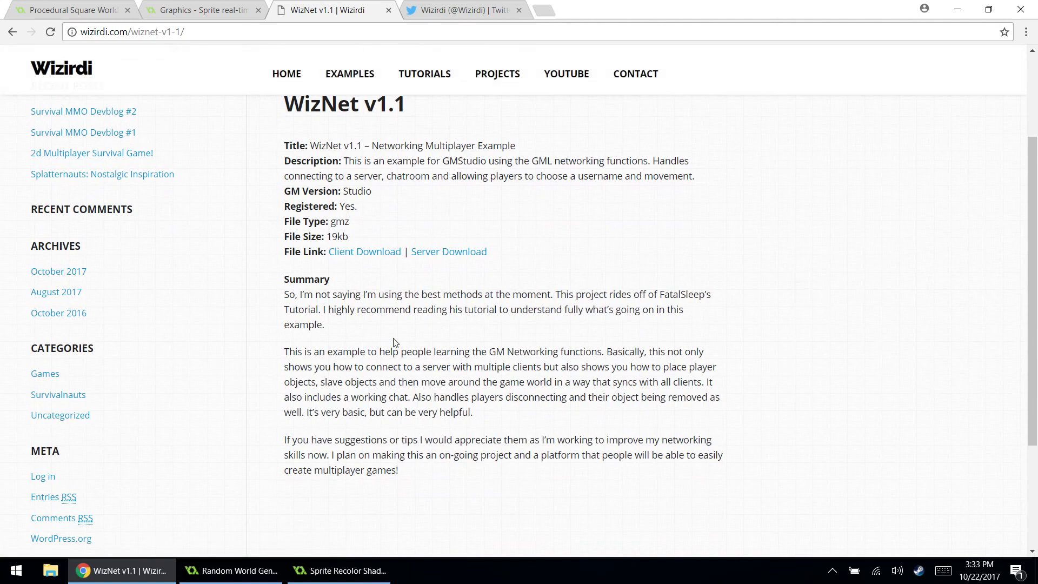
scroll(394, 341, "up", 4)
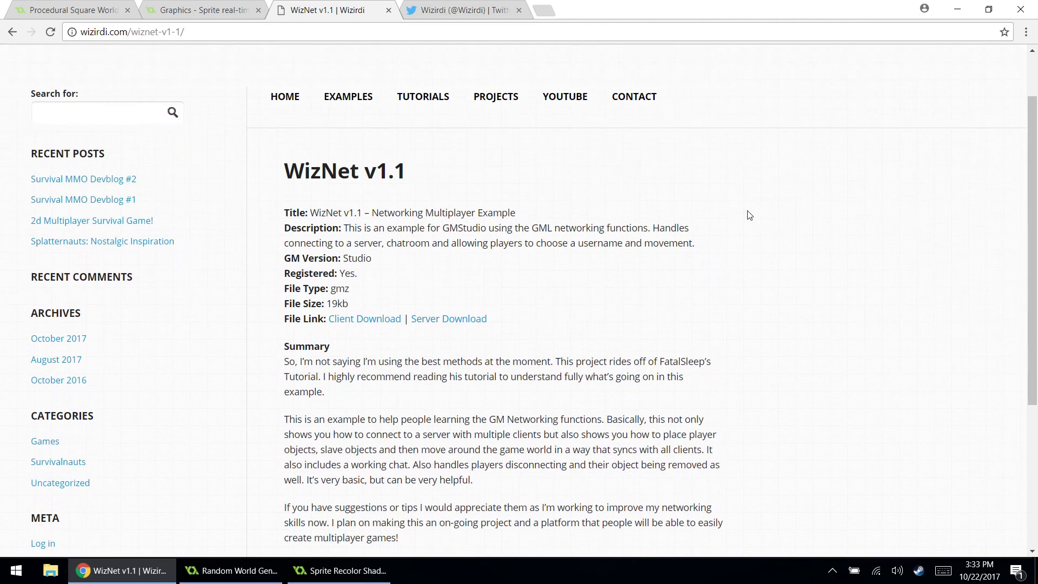
scroll(714, 331, "down", 6)
scroll(482, 343, "up", 5)
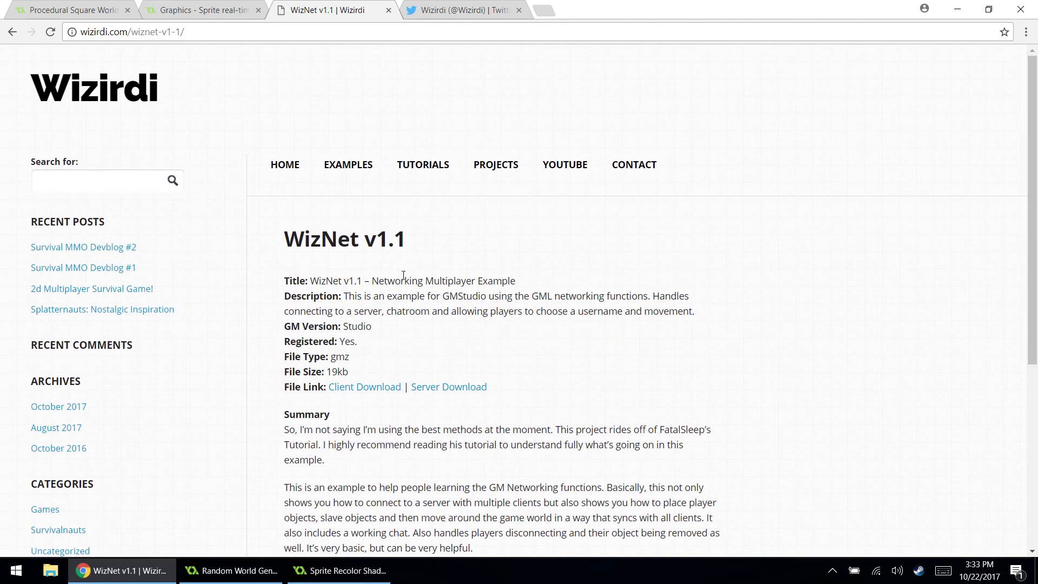
scroll(403, 276, "down", 1)
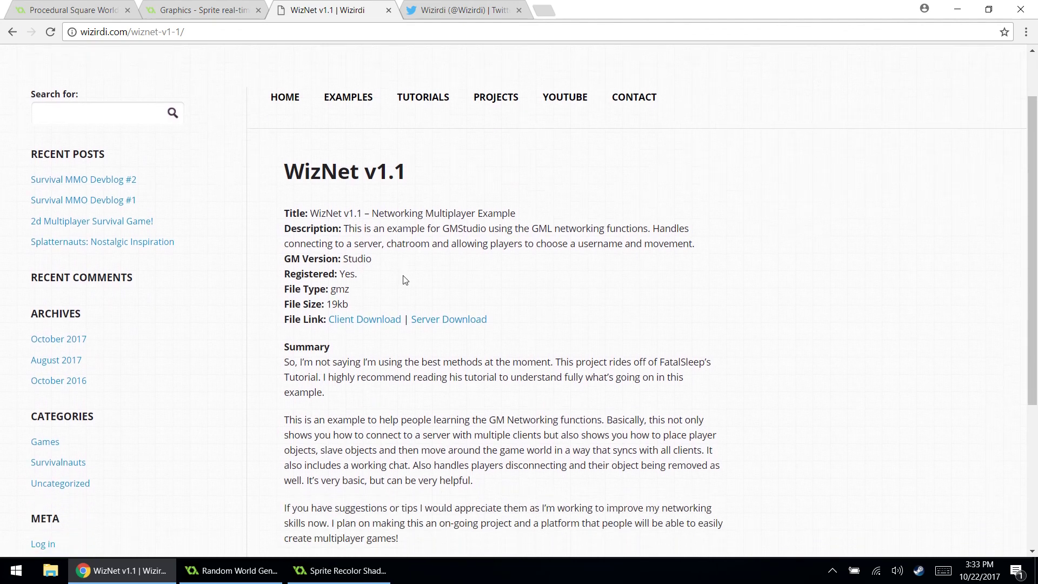
scroll(406, 279, "down", 1)
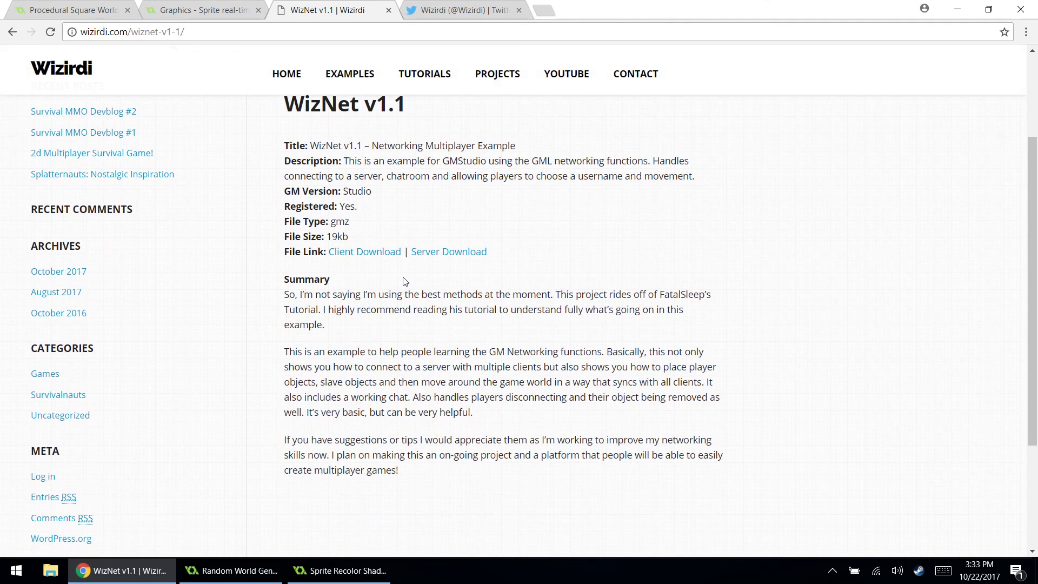
scroll(406, 281, "up", 1)
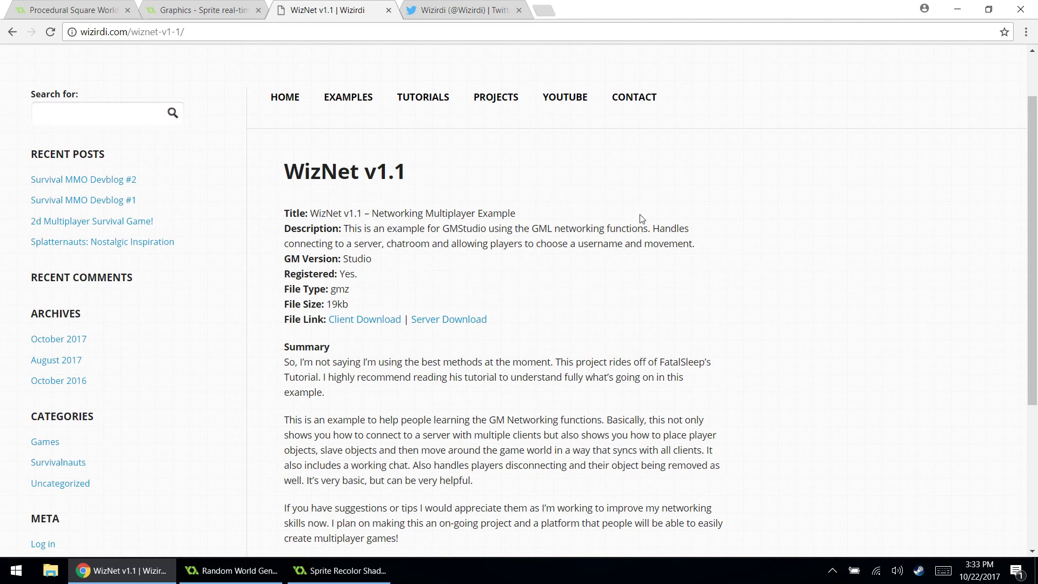
Highlight the name of the credited tutorial author in the WizNet v1.1 page's Summary section
scroll(279, 290, "down", 4)
scroll(278, 291, "up", 3)
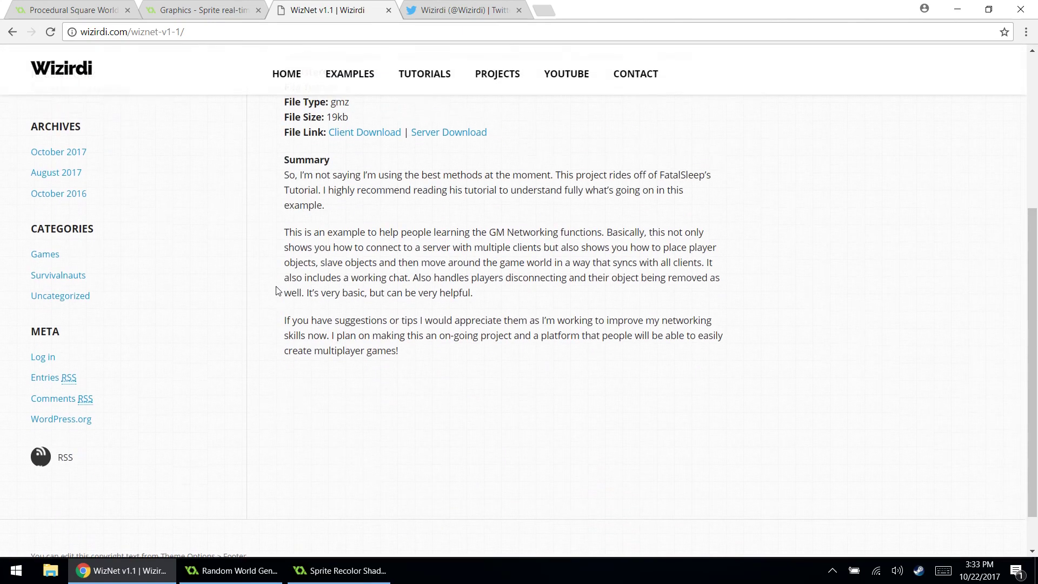
scroll(525, 327, "up", 1)
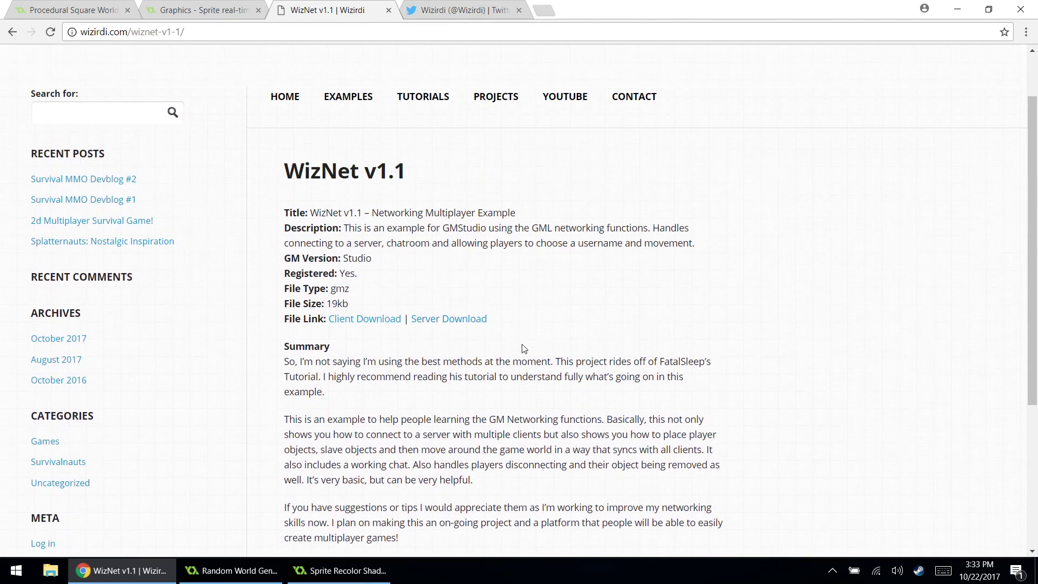
scroll(530, 325, "down", 1)
double_click(685, 294)
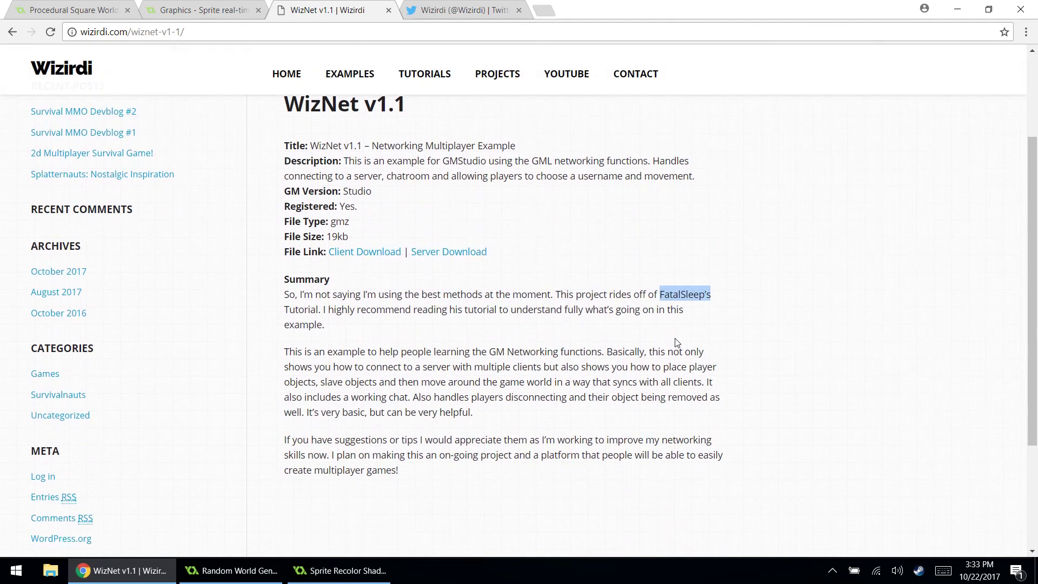